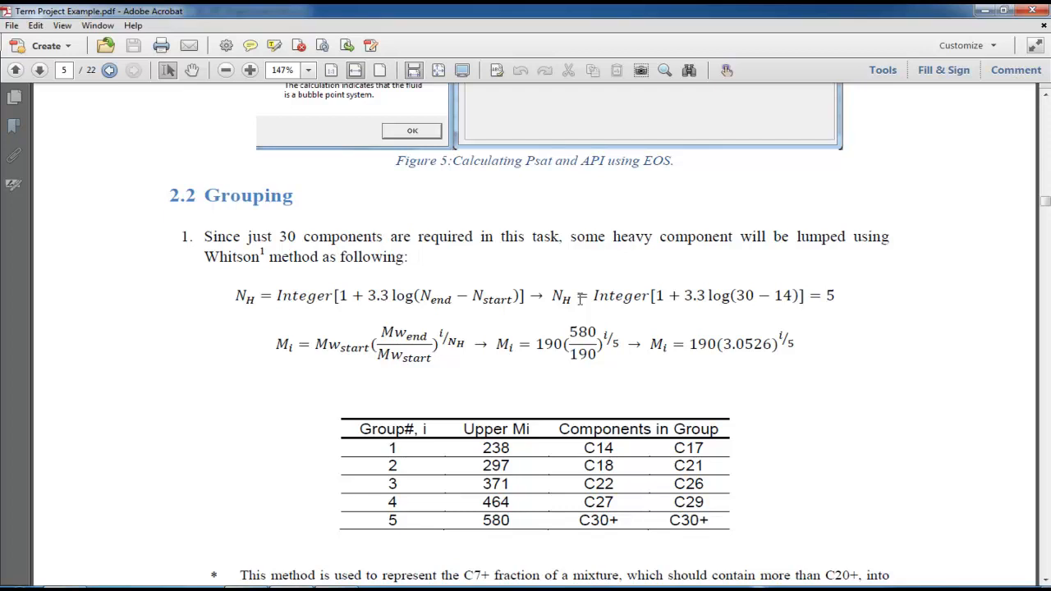
Scroll down the PDF past page 5's five-group lumping table toward page 6
{"action": "scroll", "coordinate": [579, 298], "scroll_direction": "down", "scroll_amount": 6}
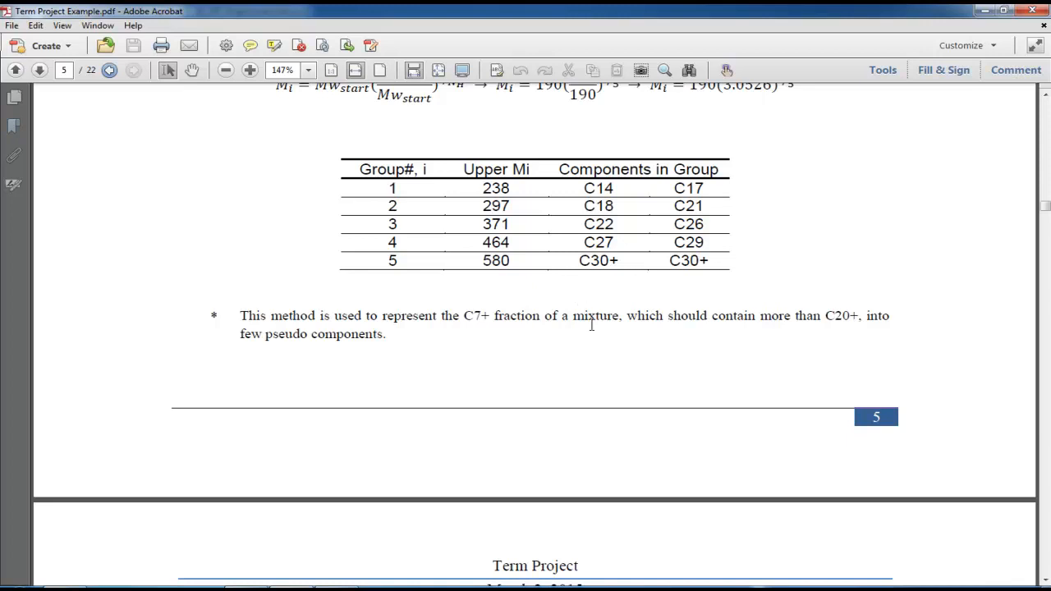
{"action": "scroll", "coordinate": [591, 325], "scroll_direction": "down", "scroll_amount": 8}
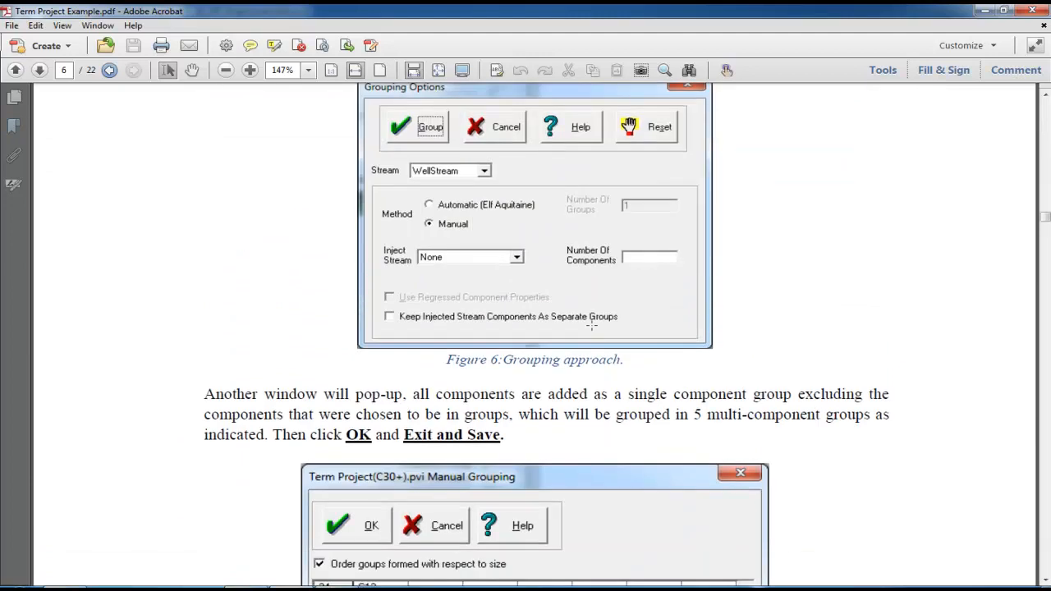
Scroll back up to page 5's Mi formula and its table of five heavy-component groups
{"action": "scroll", "coordinate": [591, 325], "scroll_direction": "down", "scroll_amount": 5}
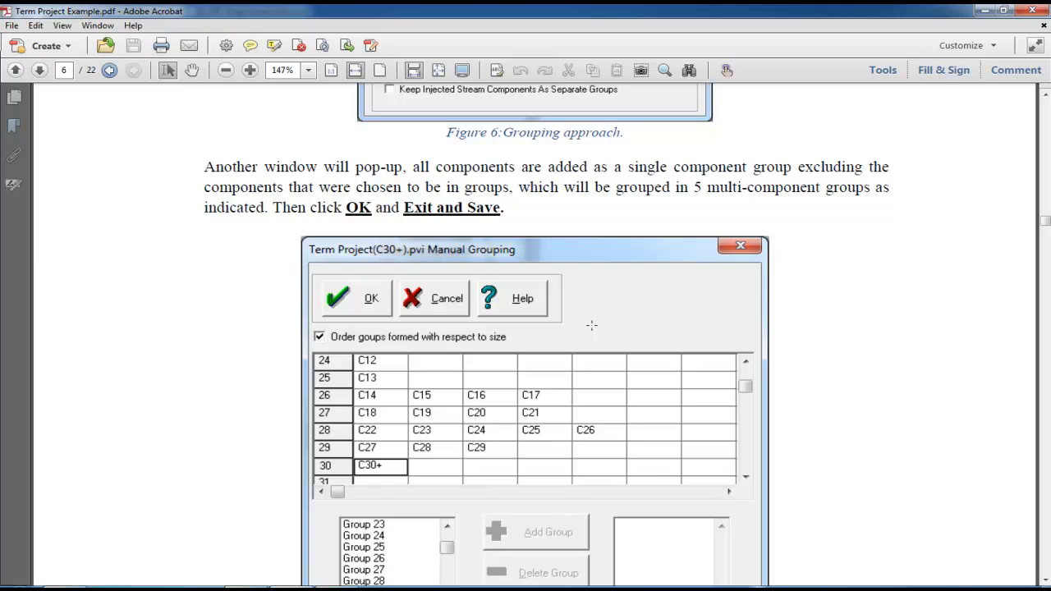
{"action": "scroll", "coordinate": [591, 325], "scroll_direction": "up", "scroll_amount": 10}
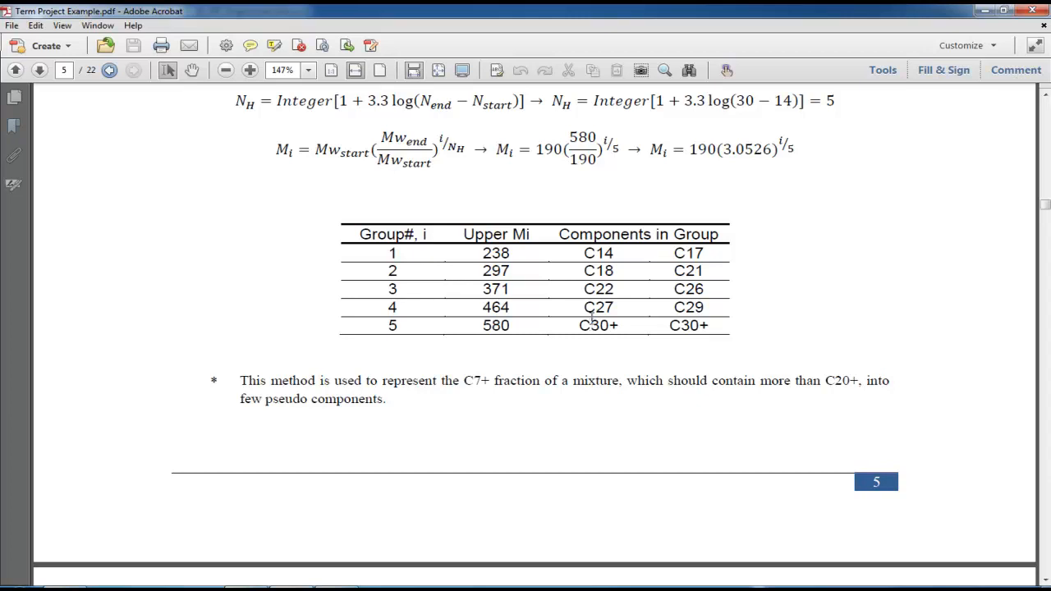
Check page 6's Grouping Options figure, then bring the PVTP window to the front
{"action": "scroll", "coordinate": [673, 361], "scroll_direction": "down", "scroll_amount": 10}
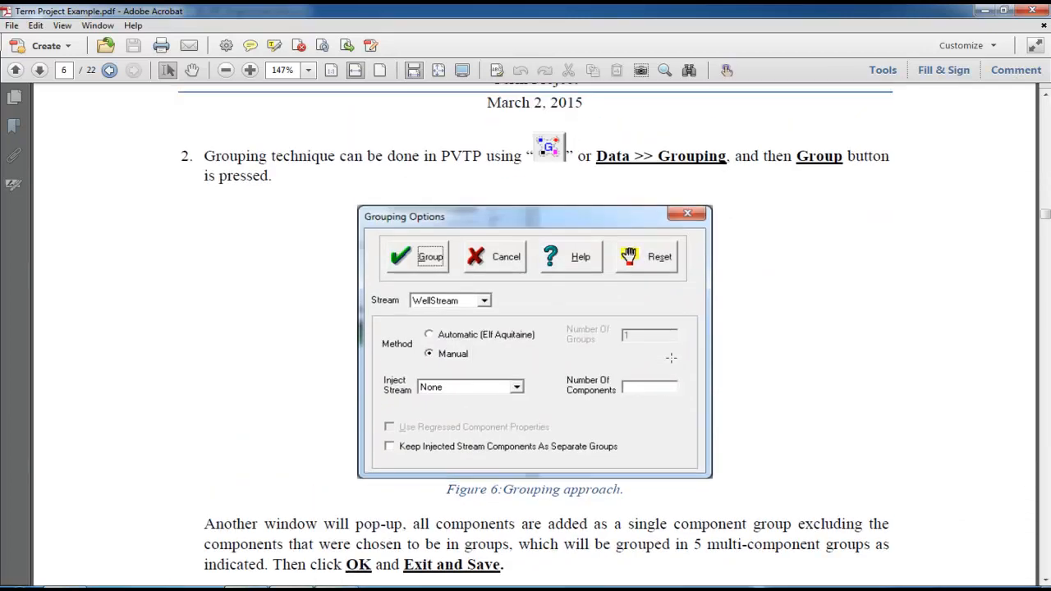
{"action": "scroll", "coordinate": [671, 357], "scroll_direction": "up", "scroll_amount": 1}
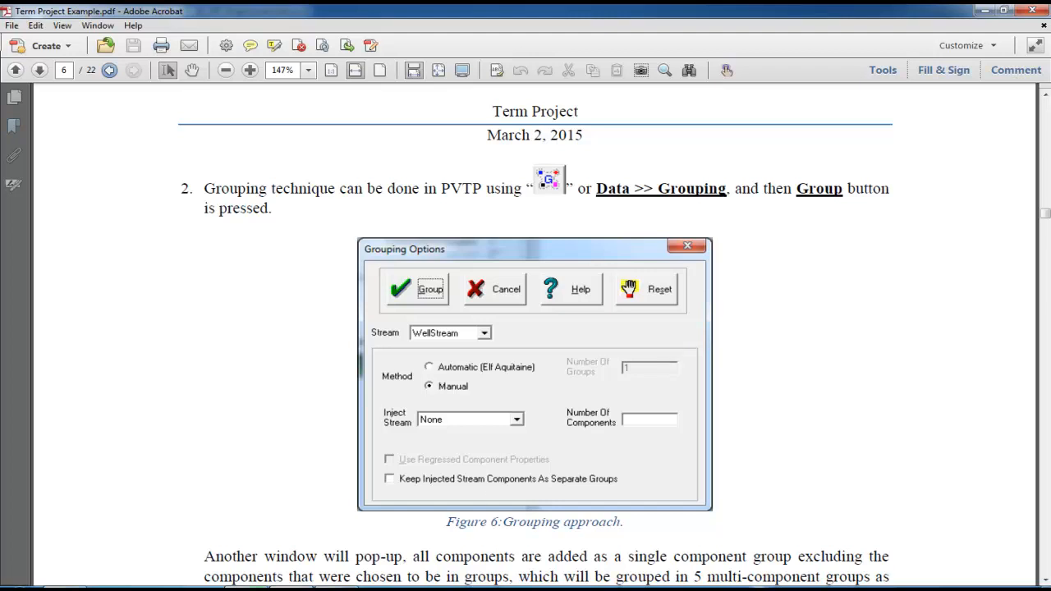
{"action": "left_click", "coordinate": [247, 588]}
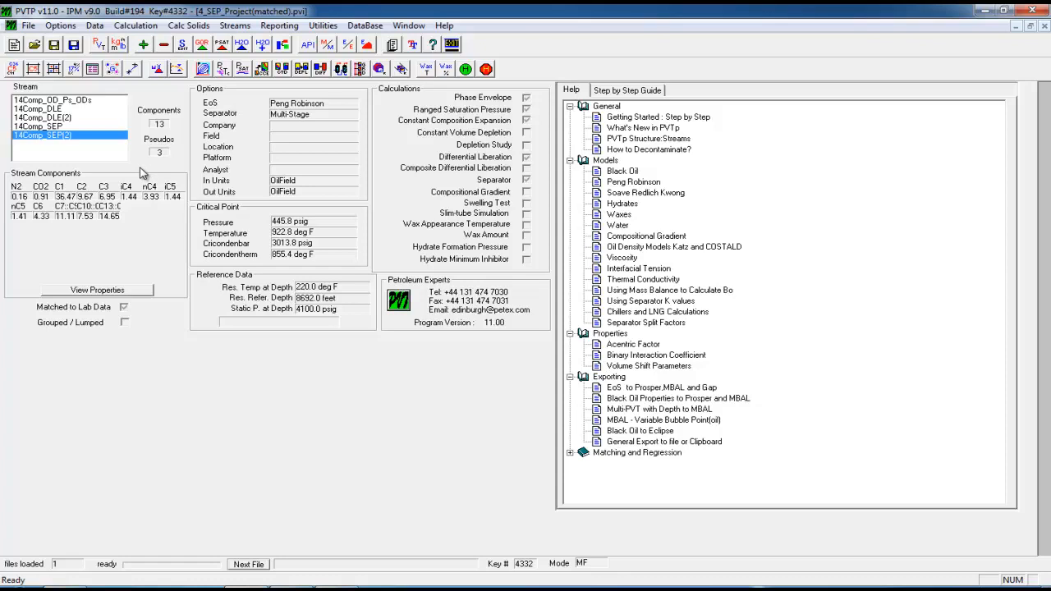
Open Grouping Options for stream 14Comp_SEP(2) with the Manual method
{"action": "left_click", "coordinate": [115, 69]}
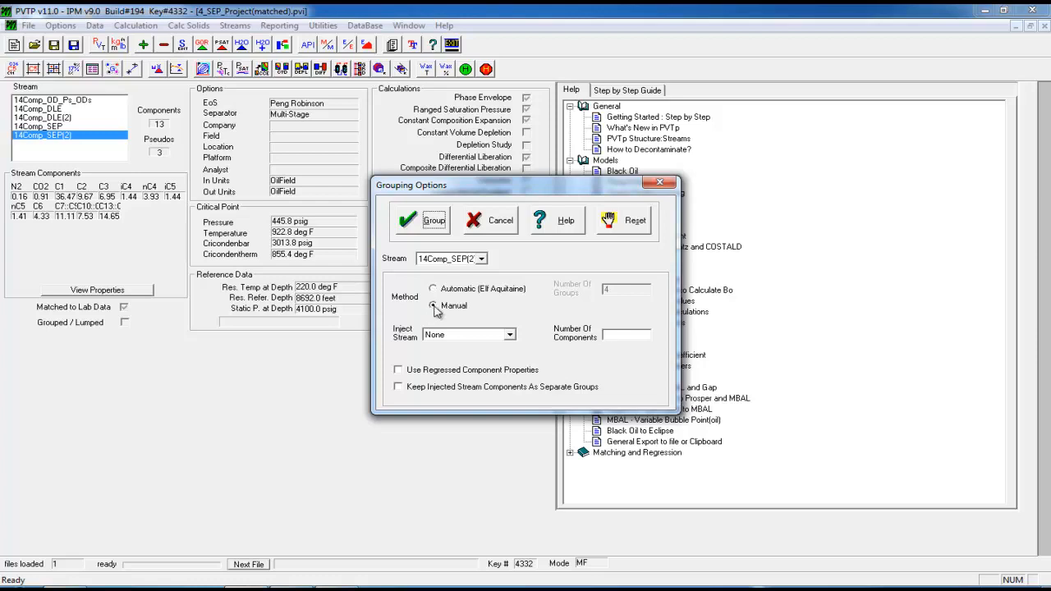
Start manual grouping, showing an empty group table with all components ungrouped
{"action": "left_click", "coordinate": [425, 223]}
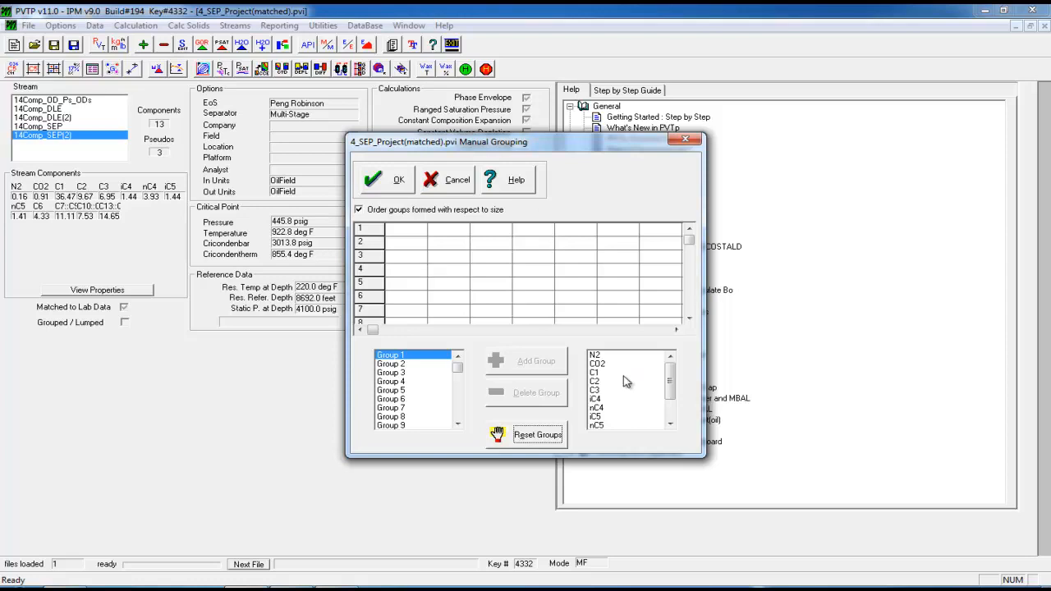
Add N2, CO2, C1, C2 and C3 as individual groups 1 to 5
{"action": "left_click", "coordinate": [596, 355]}
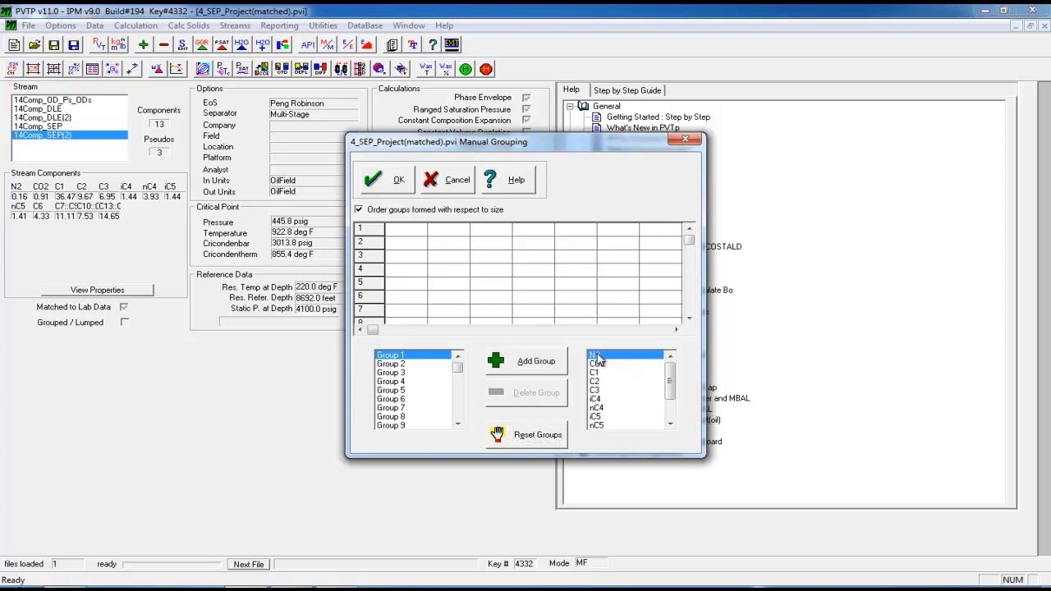
{"action": "left_click", "coordinate": [551, 370]}
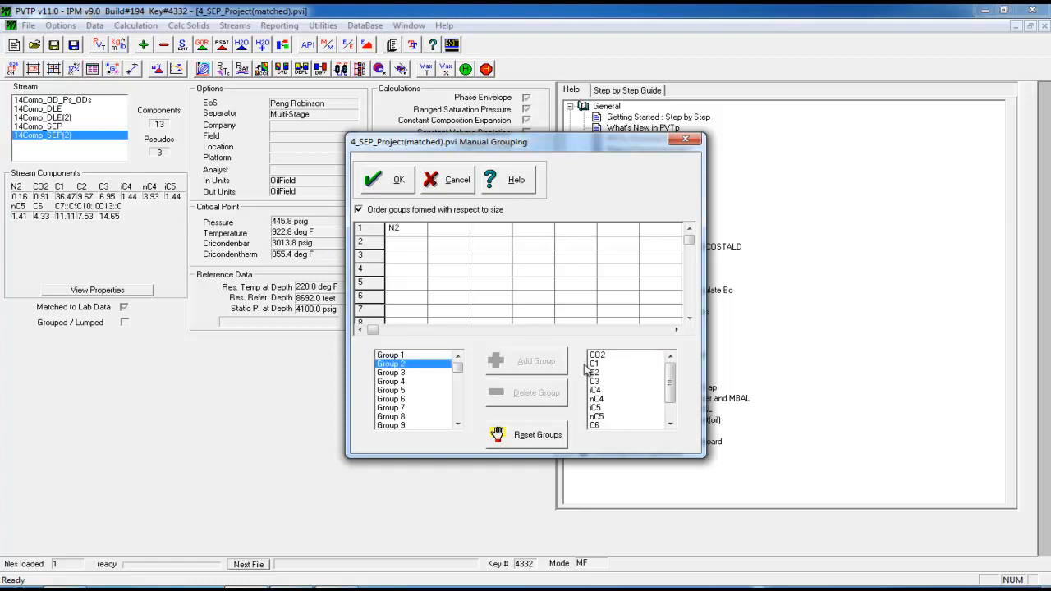
{"action": "left_click", "coordinate": [596, 355]}
{"action": "left_click", "coordinate": [529, 366]}
{"action": "left_click", "coordinate": [595, 355]}
{"action": "left_click", "coordinate": [541, 362]}
{"action": "left_click", "coordinate": [602, 358]}
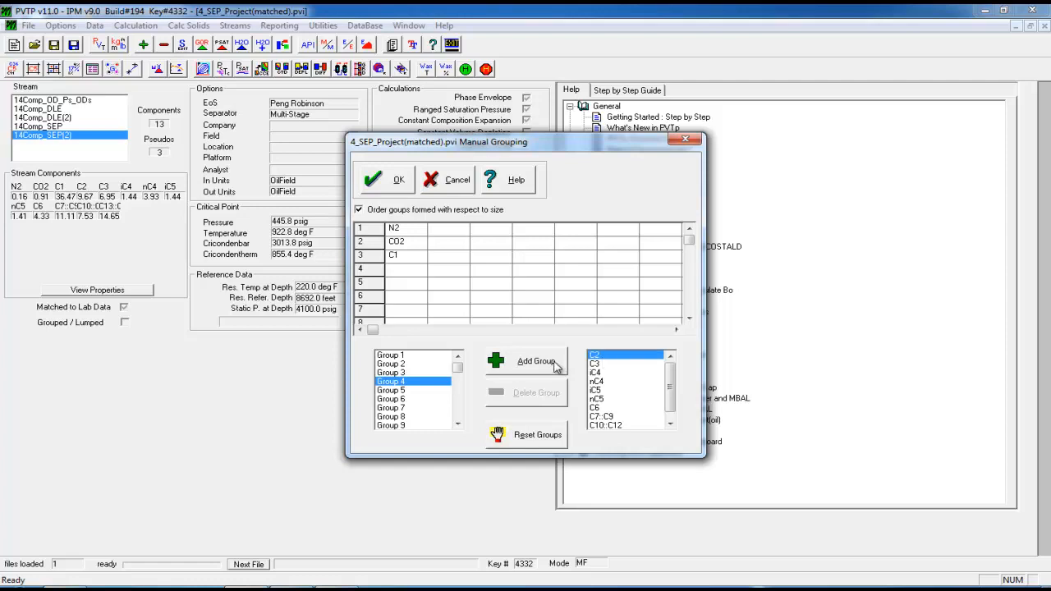
{"action": "left_click", "coordinate": [558, 365]}
{"action": "left_click", "coordinate": [598, 355]}
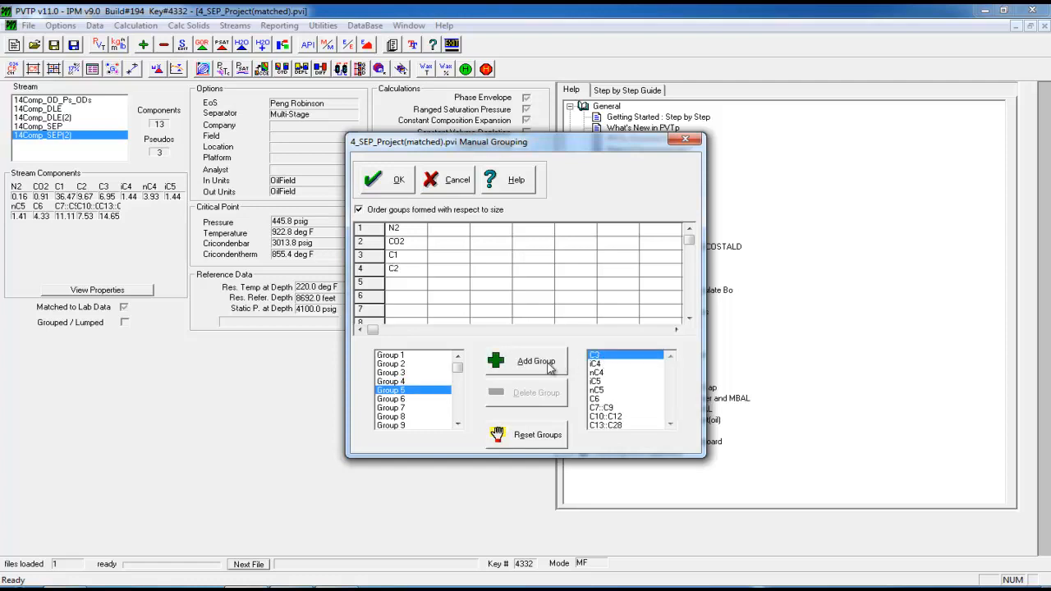
{"action": "left_click", "coordinate": [548, 367]}
Add iC4, nC4, iC5, nC5 and C6 as individual groups 6 to 10
{"action": "left_click", "coordinate": [599, 357]}
{"action": "left_click", "coordinate": [553, 364]}
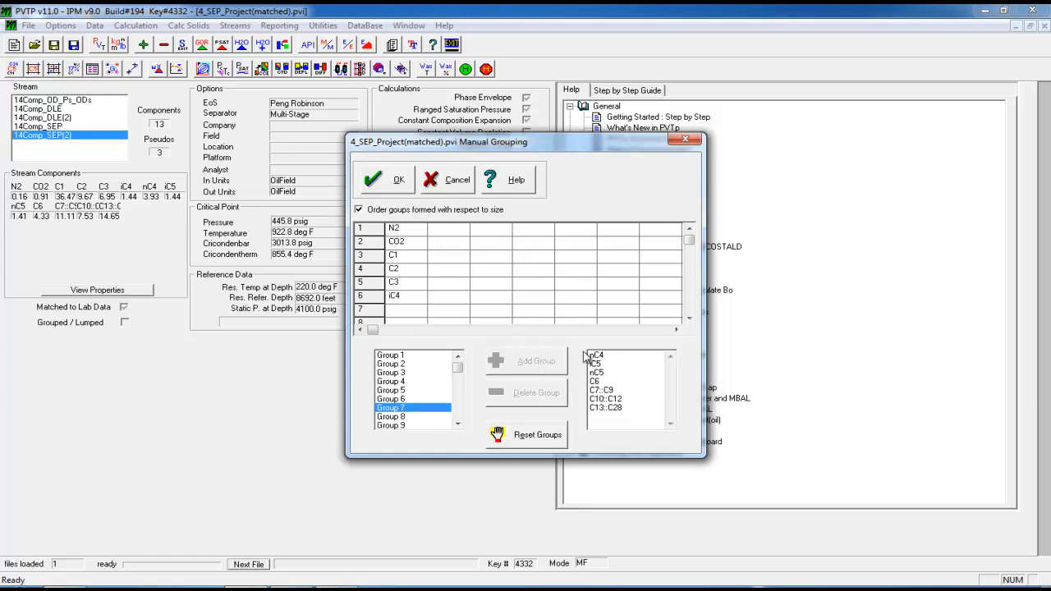
{"action": "left_click", "coordinate": [597, 356]}
{"action": "left_click", "coordinate": [549, 365]}
{"action": "left_click", "coordinate": [595, 354]}
{"action": "left_click", "coordinate": [546, 362]}
{"action": "left_click", "coordinate": [599, 355]}
{"action": "left_click", "coordinate": [542, 370]}
{"action": "left_click", "coordinate": [599, 356]}
{"action": "left_click", "coordinate": [546, 363]}
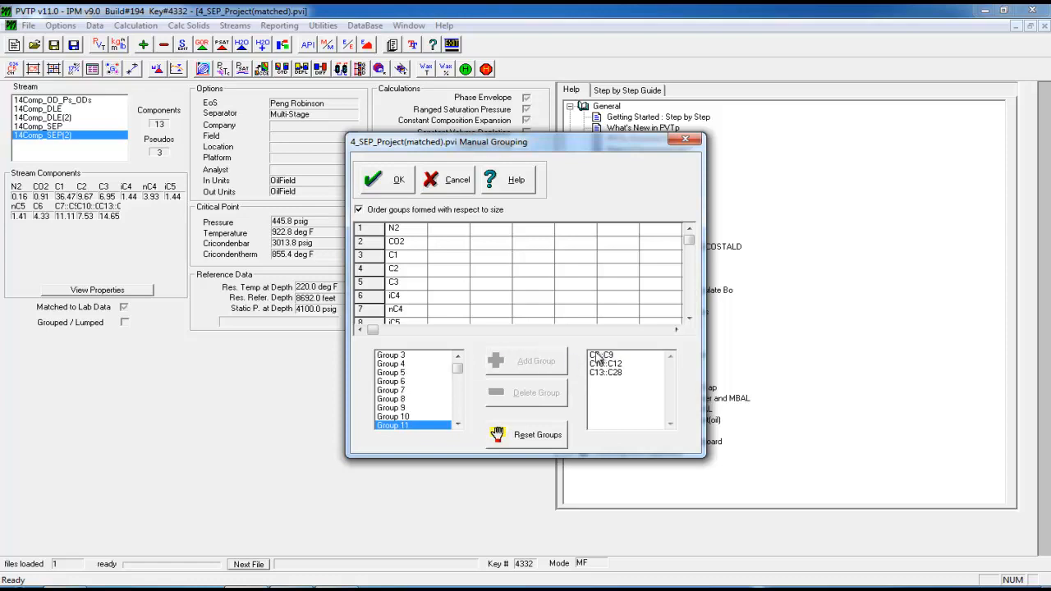
Lump C7::C9, C10::C12 and C13::C28 into group 11 and accept the manual grouping
{"action": "left_click", "coordinate": [688, 319]}
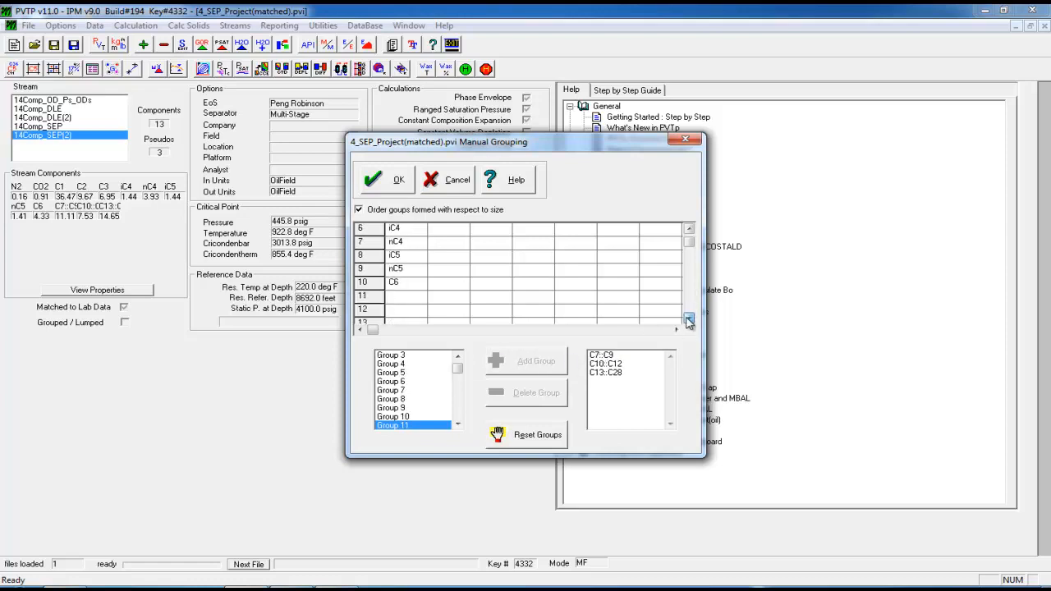
{"action": "left_click", "coordinate": [598, 357]}
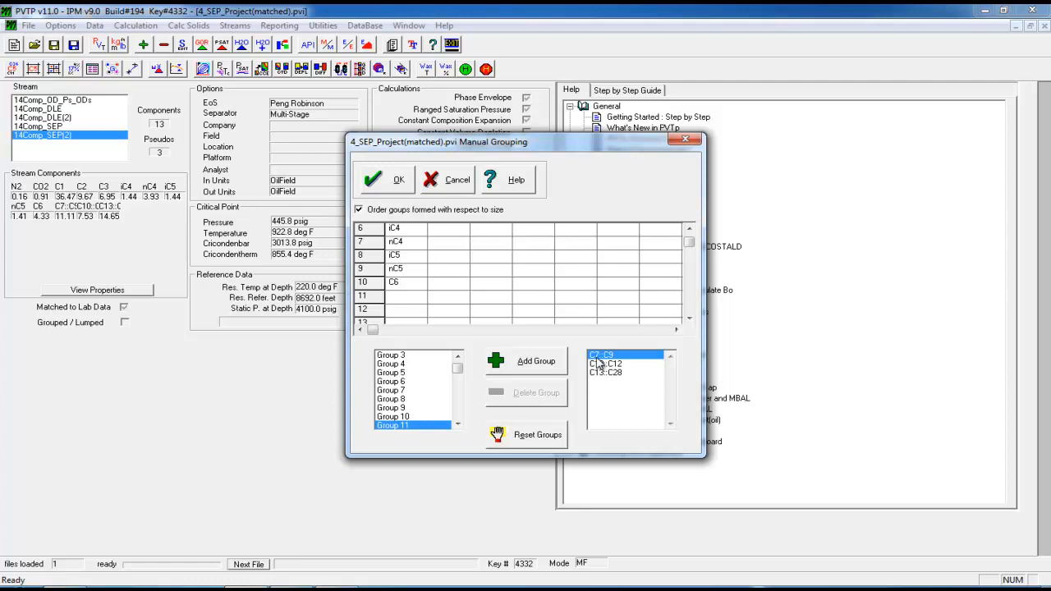
{"action": "left_click", "coordinate": [607, 363]}
{"action": "left_click", "coordinate": [607, 366]}
{"action": "left_click", "coordinate": [592, 365]}
{"action": "left_click", "coordinate": [596, 366]}
{"action": "left_click", "coordinate": [597, 375]}
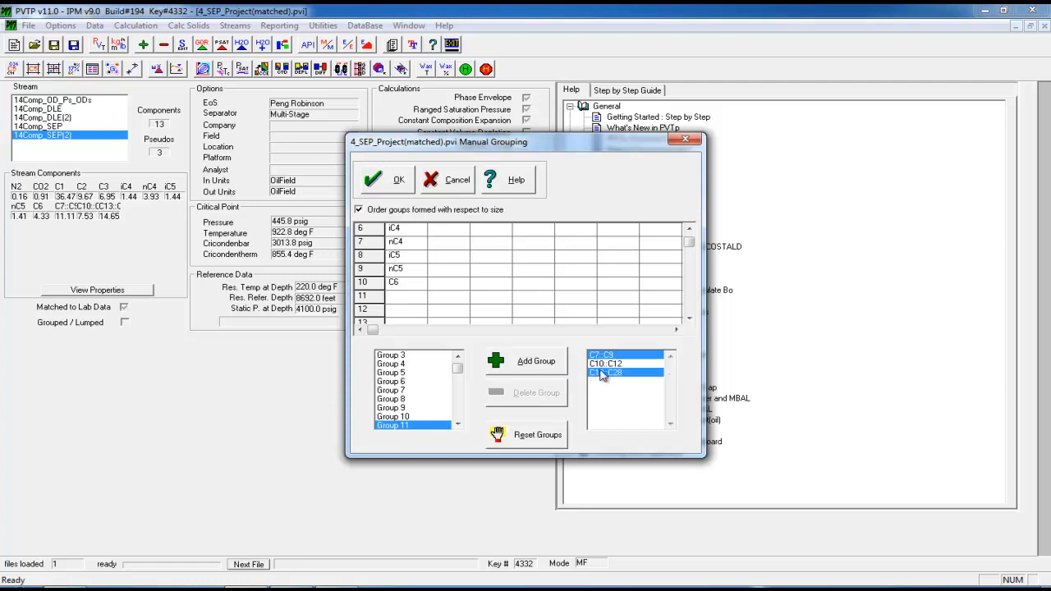
{"action": "left_click", "coordinate": [600, 364]}
{"action": "left_click", "coordinate": [525, 373]}
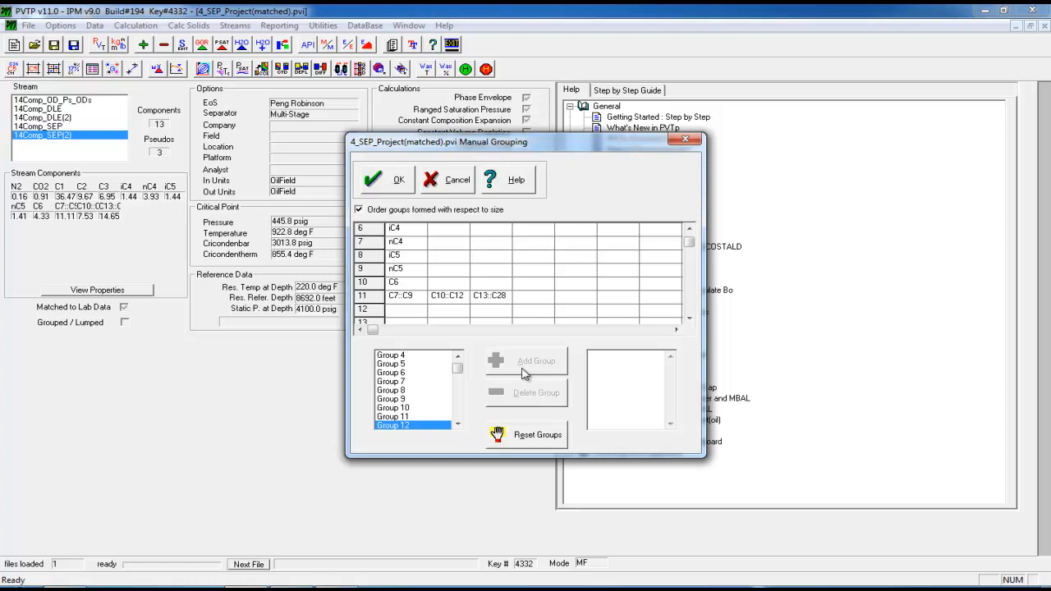
{"action": "left_click", "coordinate": [391, 187]}
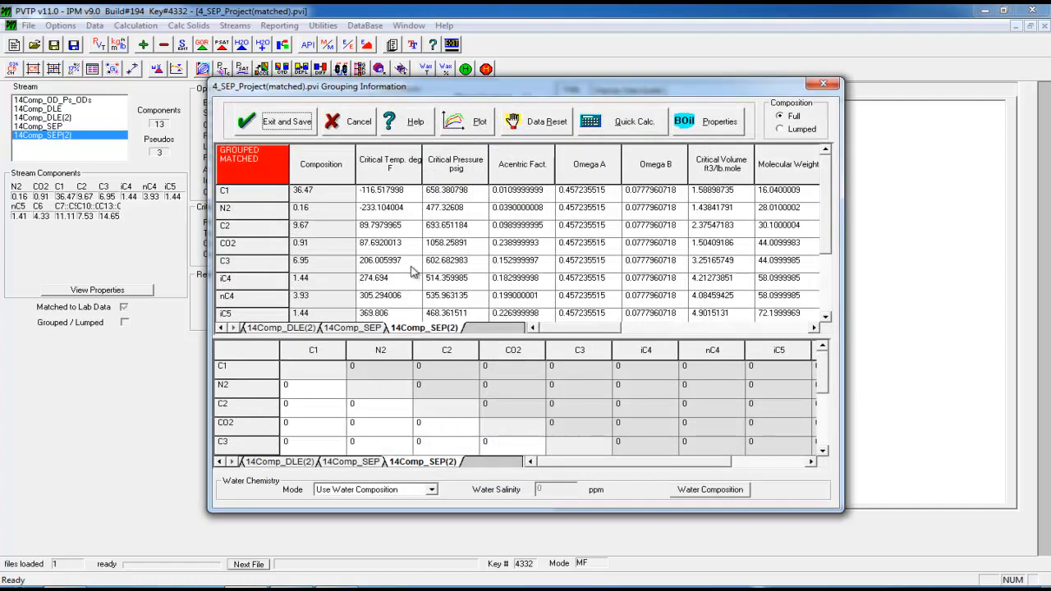
{"action": "left_click", "coordinate": [634, 122]}
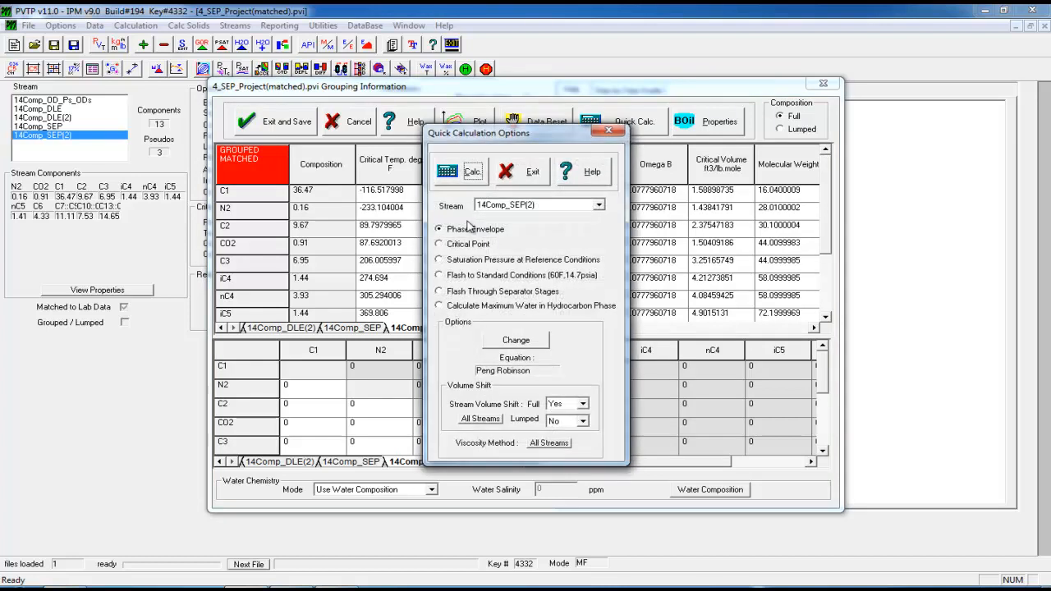
Calculate the grouped stream's phase envelope, then discard the grouping and return to the stream
{"action": "left_click", "coordinate": [444, 177]}
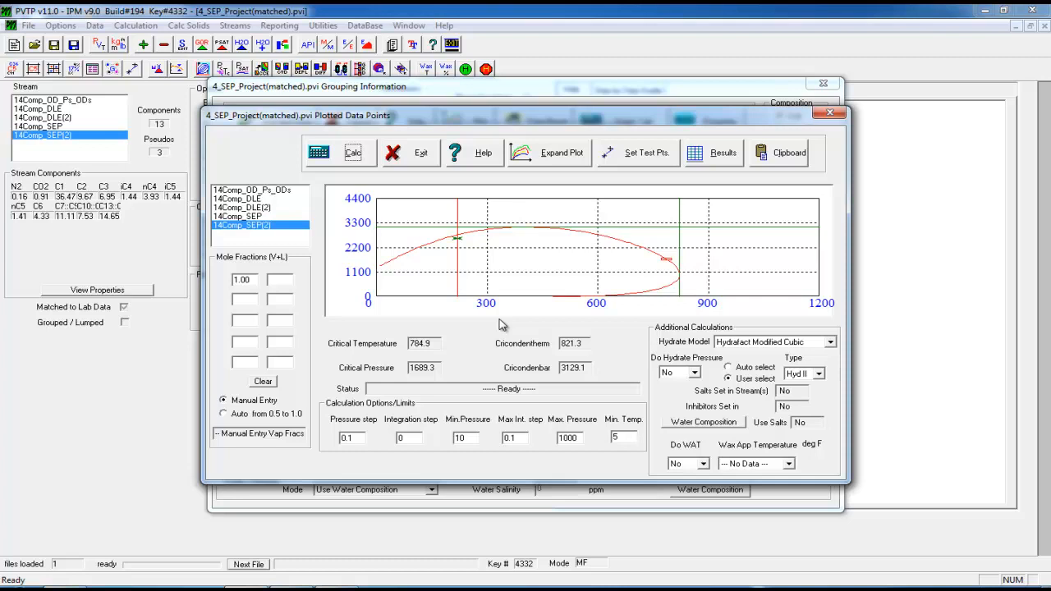
{"action": "left_click", "coordinate": [411, 152]}
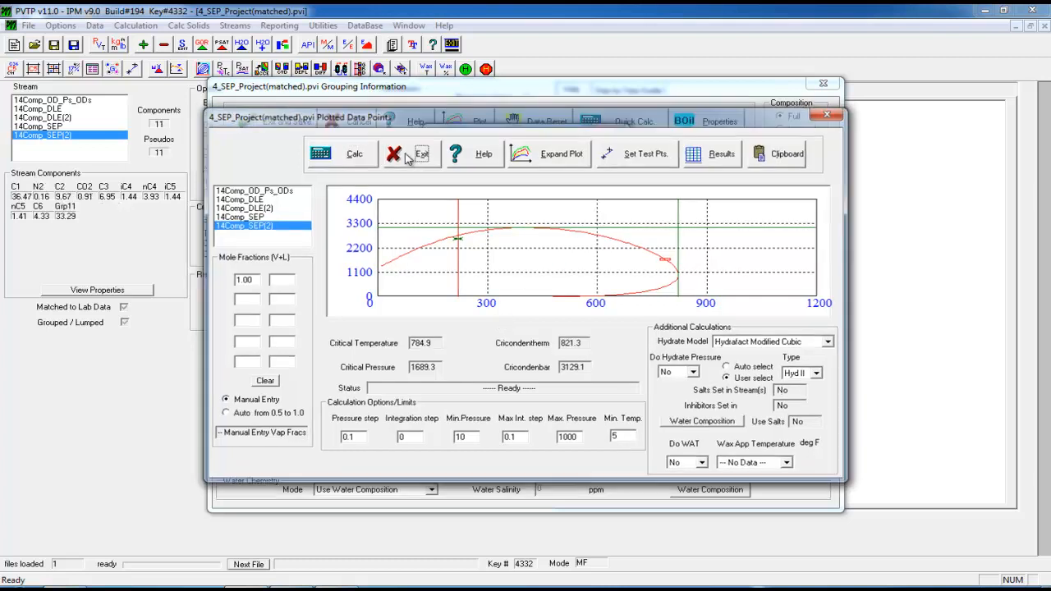
{"action": "left_click", "coordinate": [524, 171]}
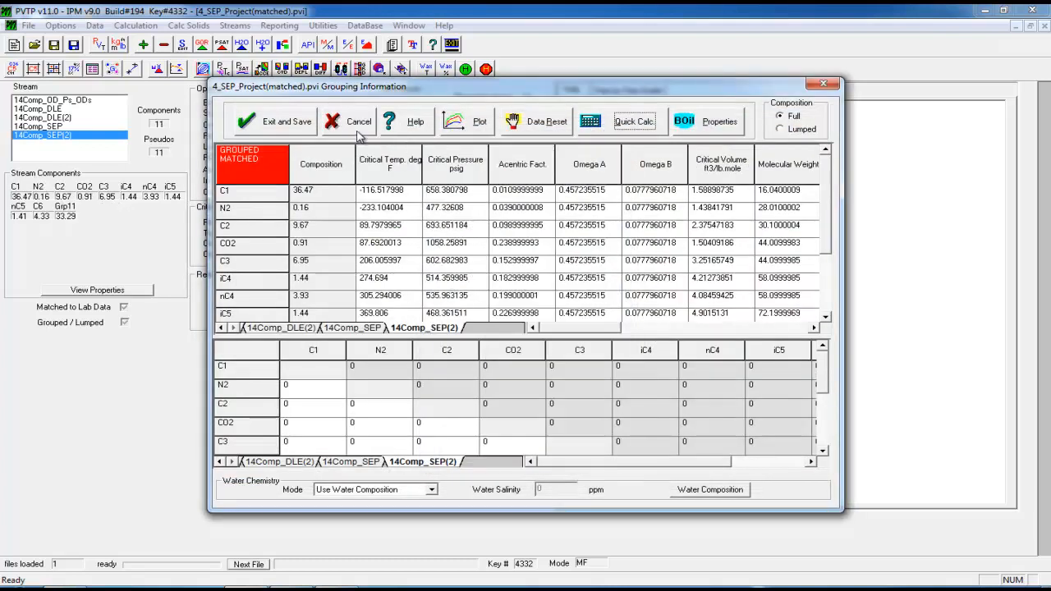
{"action": "left_click", "coordinate": [353, 127]}
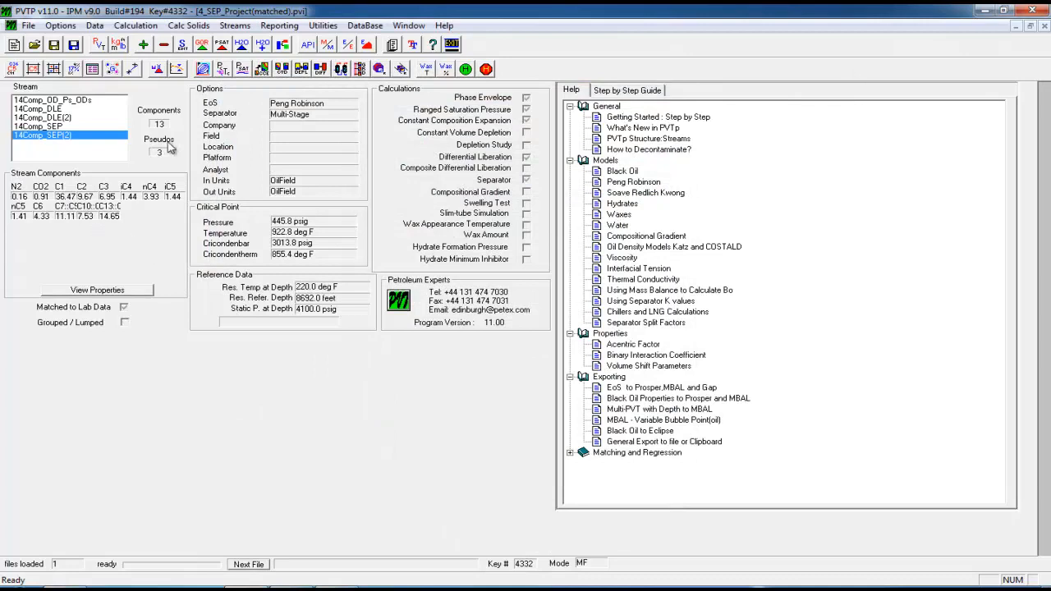
Calculate and review 14Comp_SEP(2)'s phase envelope: critical point 1763.0 psig at 825.6 deg F
{"action": "left_click", "coordinate": [222, 71]}
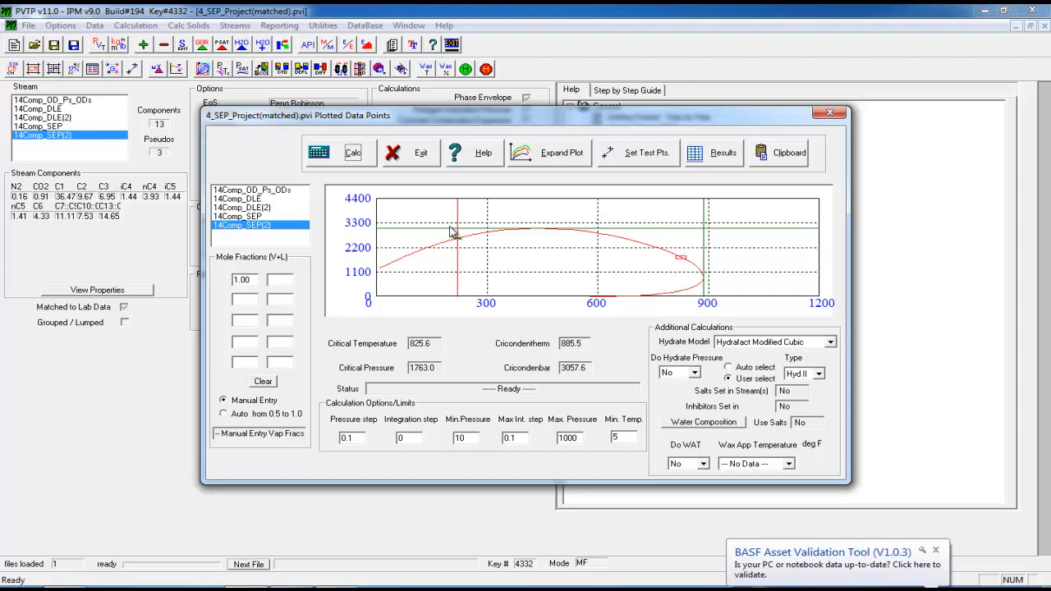
{"action": "left_click", "coordinate": [829, 113]}
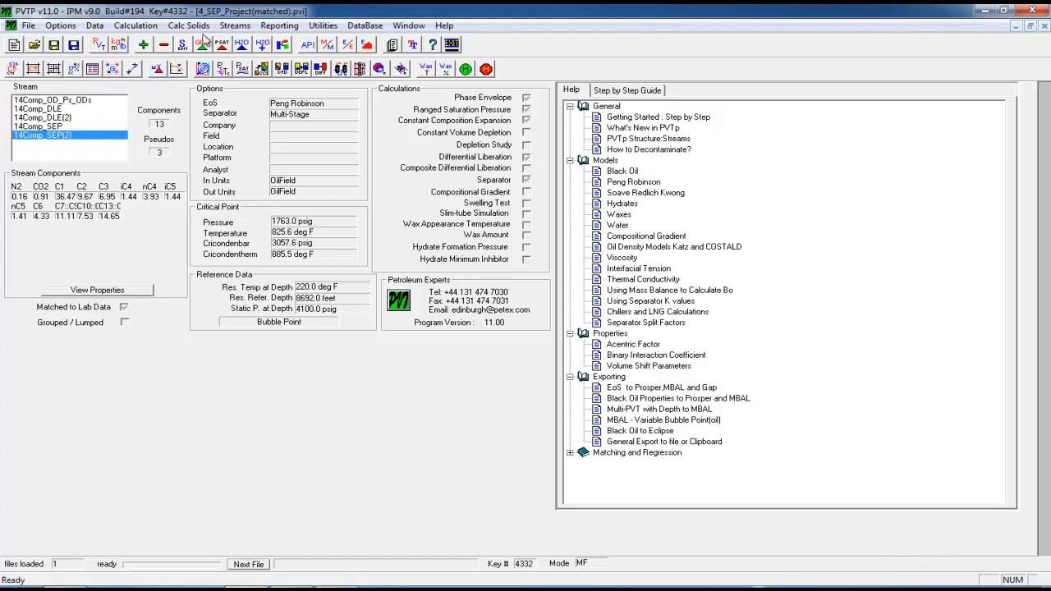
Bring up the Add Stream Selection choices for a new stream
{"action": "left_click", "coordinate": [143, 45]}
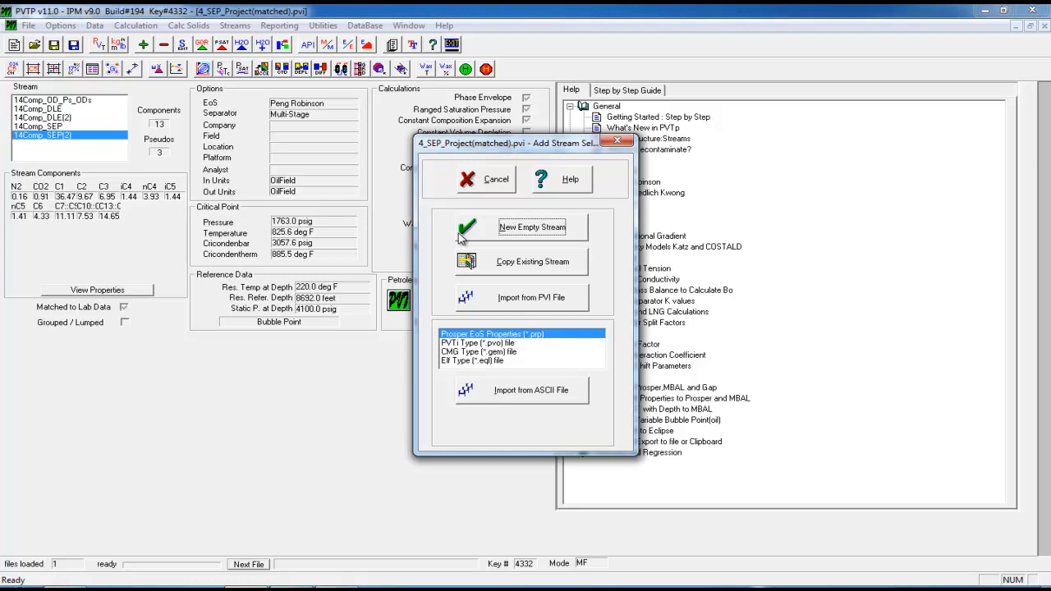
Copy 14Comp_SEP(2) as a new stream and begin renaming it from 14Comp_SEP(3) to a '(Grou…' name
{"action": "left_click", "coordinate": [520, 261]}
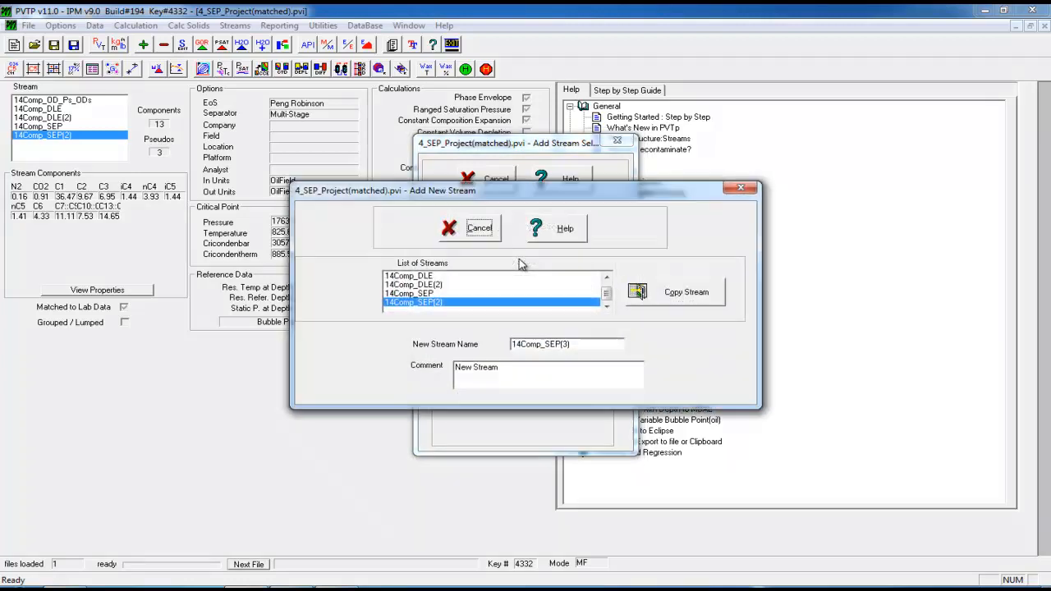
{"action": "left_click", "coordinate": [574, 344]}
{"action": "key", "text": "BackSpace"}
{"action": "key", "text": "BackSpace"}
{"action": "key", "text": "BackSpace"}
{"action": "type", "text": "(Grou"}
{"action": "key", "text": "BackSpace"}
{"action": "key", "text": "BackSpace"}
{"action": "key", "text": "BackSpace"}
{"action": "key", "text": "BackSpace"}
{"action": "key", "text": "BackSpace"}
{"action": "key", "text": "BackSpace"}
{"action": "key", "text": "BackSpace"}
Edit the new stream name to read 14Comp_SEP(G, removing the stray parenthesis
{"action": "key", "text": "BackSpace"}
{"action": "type", "text": "(G)"}
{"action": "type", "text": ")"}
{"action": "type", "text": ")"}
{"action": "key", "text": "BackSpace"}
{"action": "key", "text": "BackSpace"}
{"action": "key", "text": "BackSpace"}
{"action": "type", "text": ")"}
Add the closing parenthesis so the copied stream is named 14Comp_SEP(G)
{"action": "type", "text": ")"}
{"action": "key", "text": "BackSpace"}
{"action": "key", "text": "BackSpace"}
{"action": "type", "text": ")"}
Create the 14Comp_SEP(G) copy and bring up its Grouping Options with the Manual method
{"action": "left_click", "coordinate": [683, 297]}
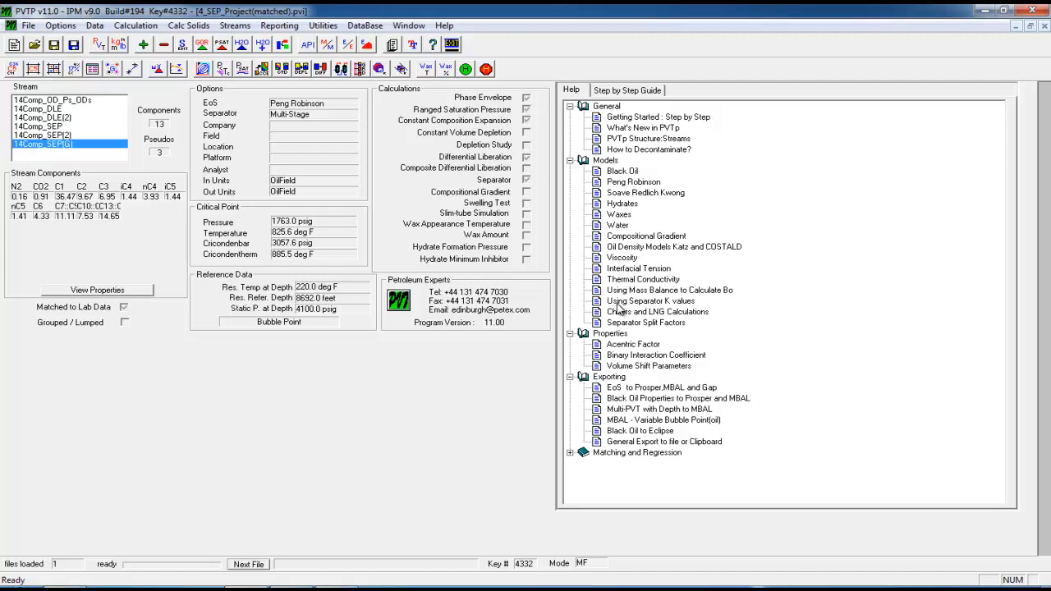
{"action": "left_click", "coordinate": [113, 69]}
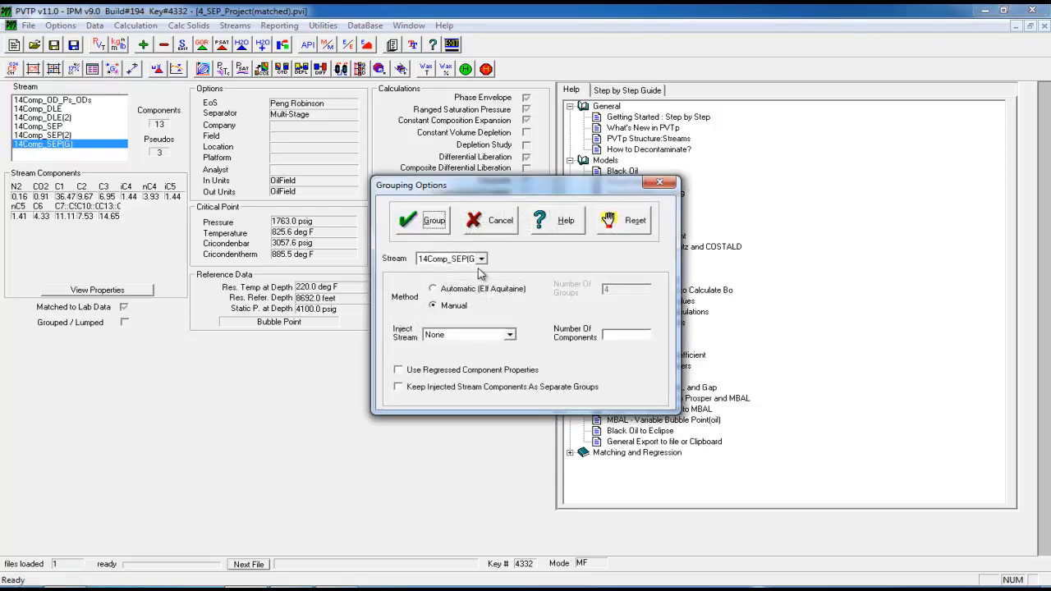
Manually group N2 with C1 as group 1 and CO2 with C2 as group 2
{"action": "left_click", "coordinate": [433, 221]}
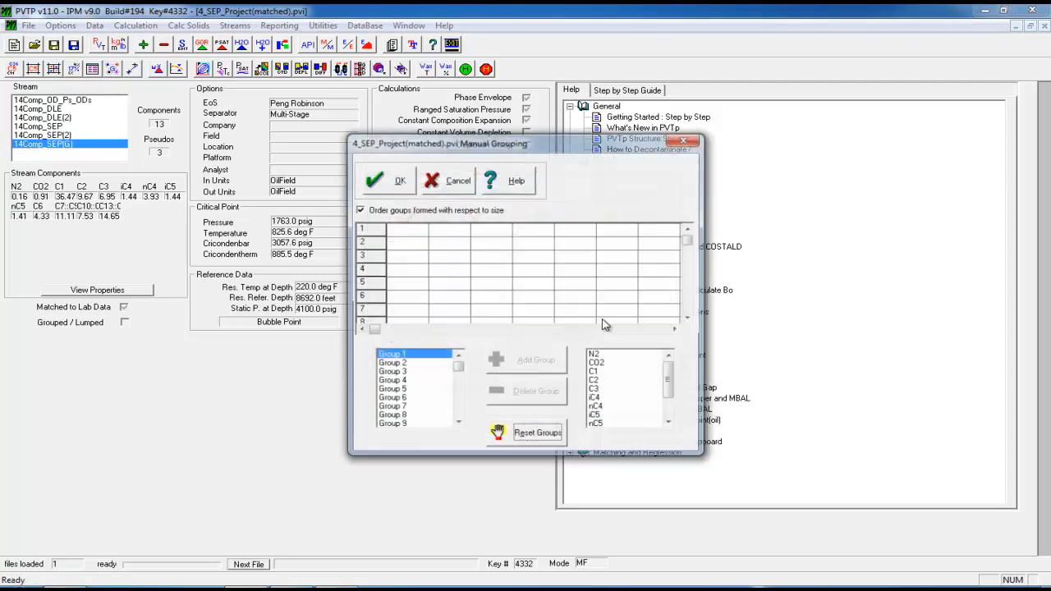
{"action": "left_click", "coordinate": [607, 355]}
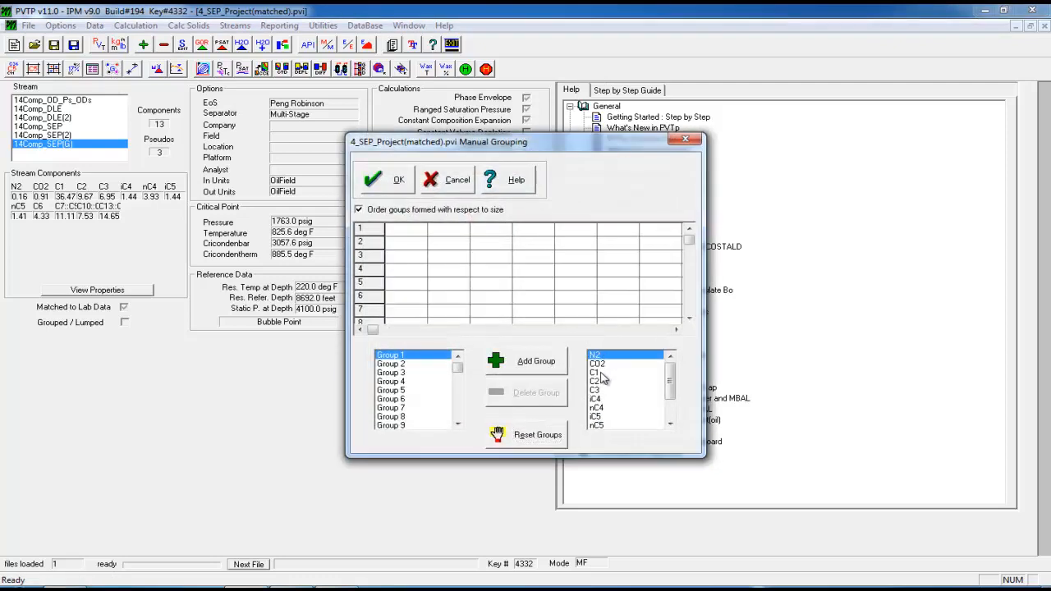
{"action": "left_click", "coordinate": [601, 373]}
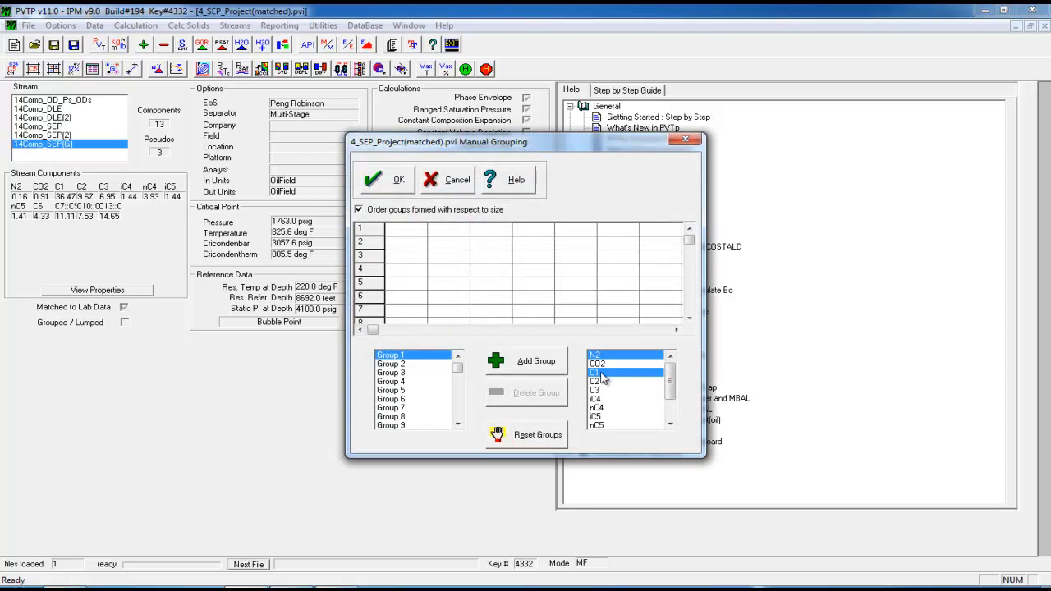
{"action": "left_click", "coordinate": [535, 363]}
{"action": "left_click", "coordinate": [604, 356]}
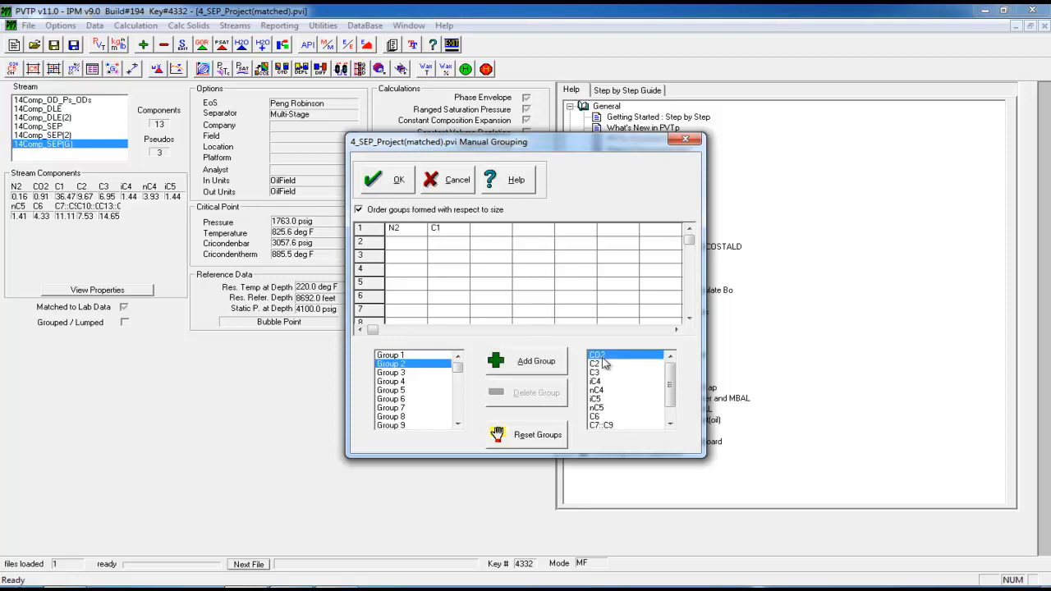
{"action": "left_click", "coordinate": [598, 363]}
{"action": "left_click", "coordinate": [506, 366]}
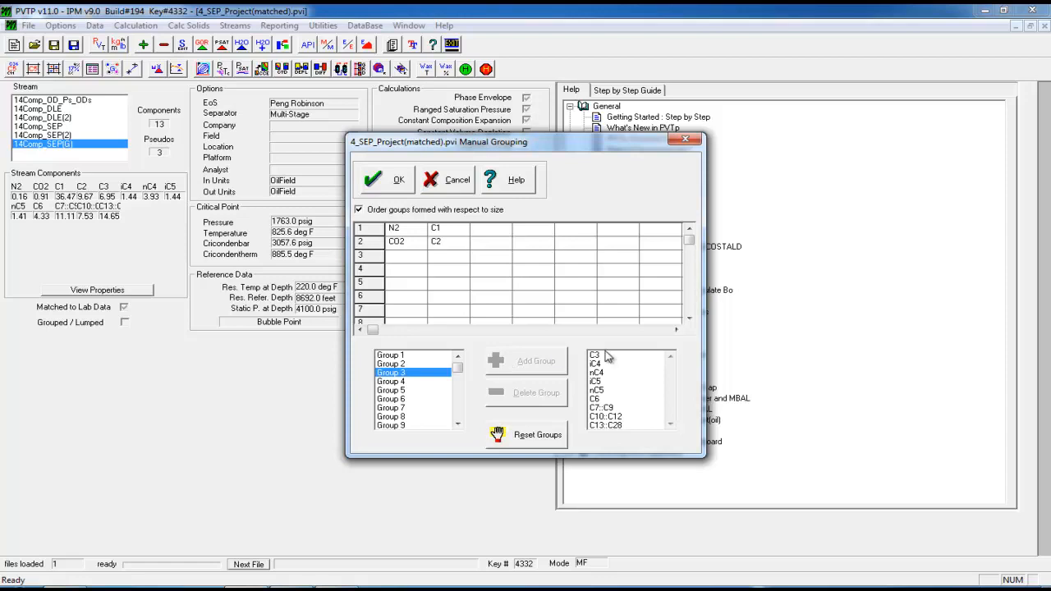
Make group 3 from C3, iC4, nC4, iC5, nC5 and C6
{"action": "mouse_move", "coordinate": [608, 356]}
{"action": "left_mouse_down"}
{"action": "mouse_move", "coordinate": [611, 378]}
{"action": "mouse_move", "coordinate": [602, 374]}
{"action": "left_mouse_up"}
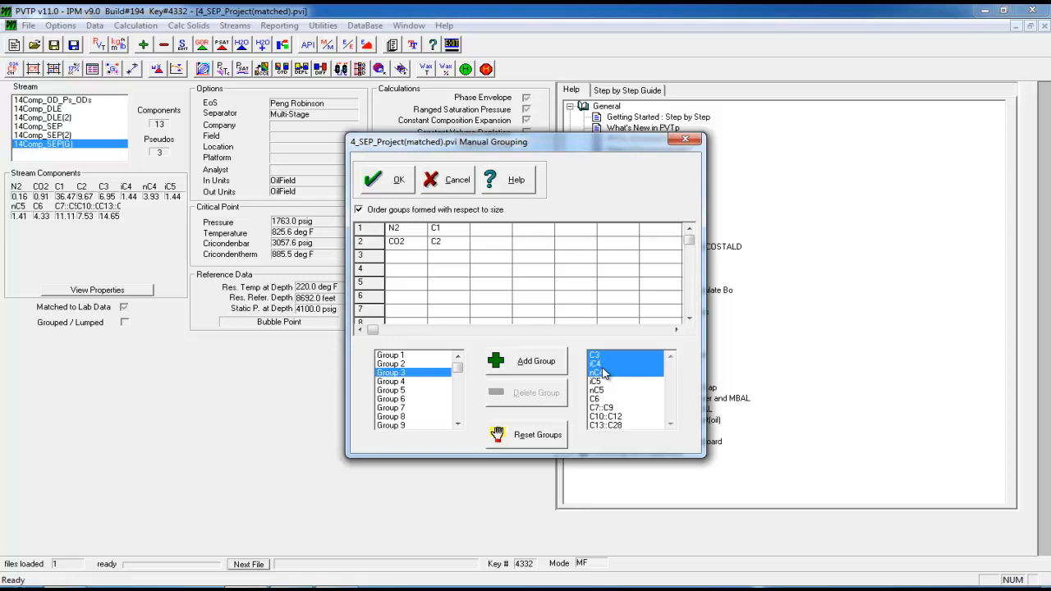
{"action": "left_click", "coordinate": [599, 380]}
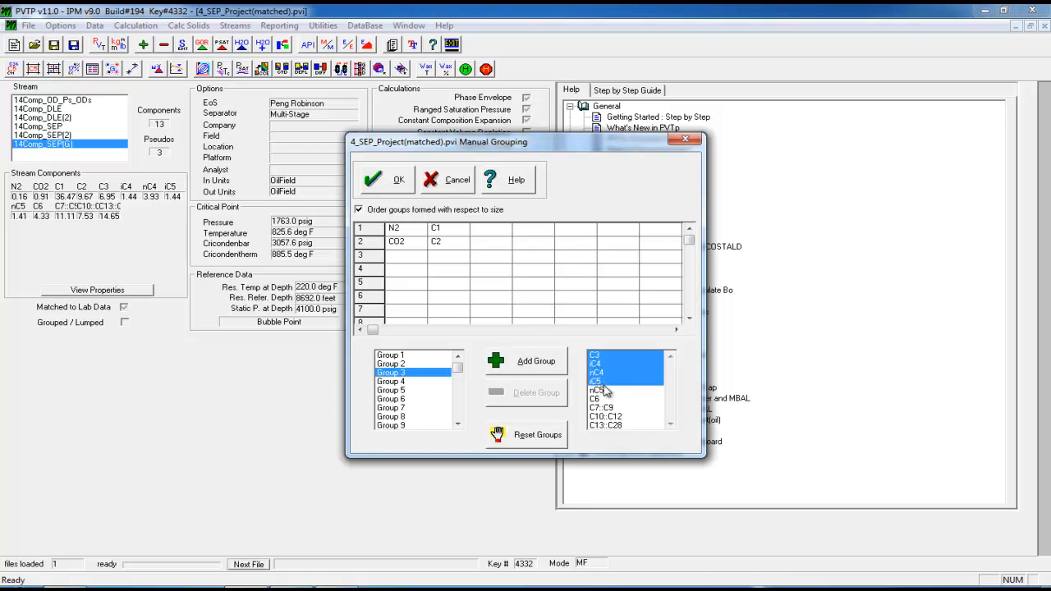
{"action": "left_click", "coordinate": [603, 399]}
{"action": "left_click", "coordinate": [603, 390]}
{"action": "left_click", "coordinate": [503, 366]}
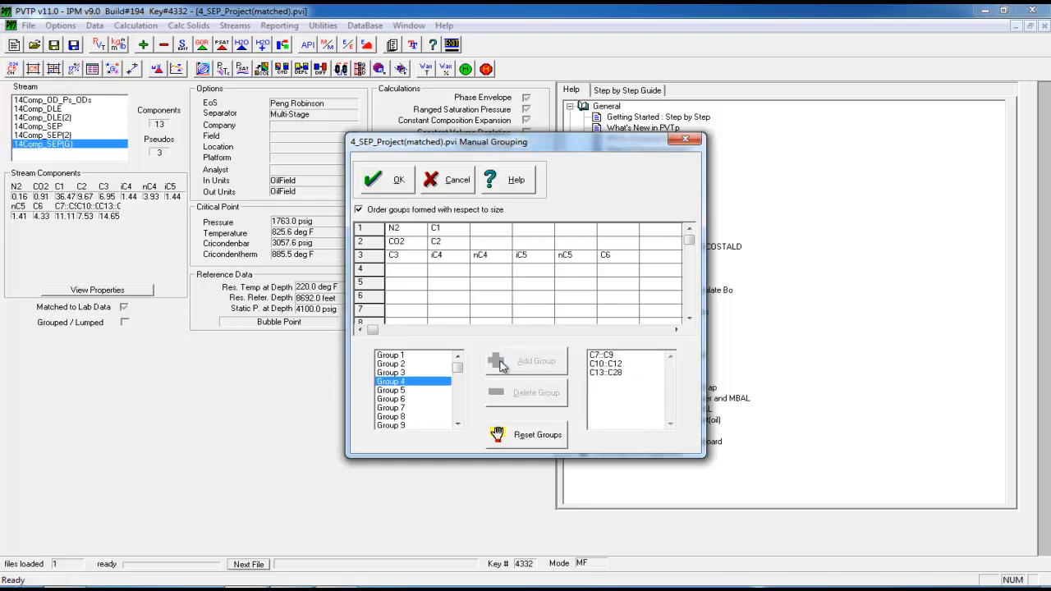
Add C7::C9, C10::C12 and C13::C28 as groups 4–6 and confirm the grouping
{"action": "left_click", "coordinate": [604, 355]}
{"action": "left_click", "coordinate": [555, 361]}
{"action": "left_click", "coordinate": [603, 354]}
{"action": "left_click", "coordinate": [542, 363]}
{"action": "left_click", "coordinate": [598, 355]}
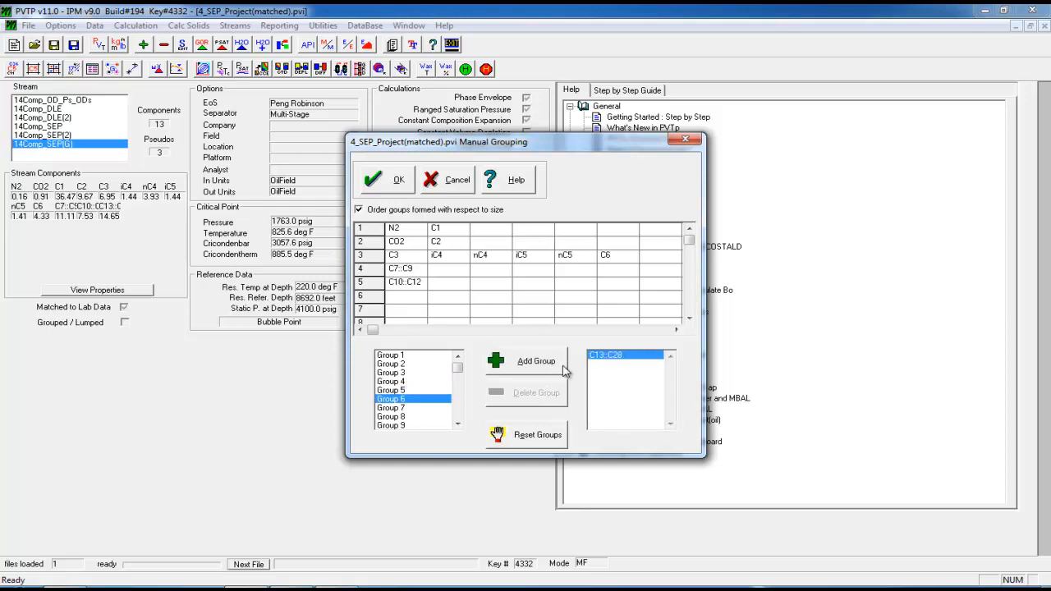
{"action": "left_click", "coordinate": [502, 360]}
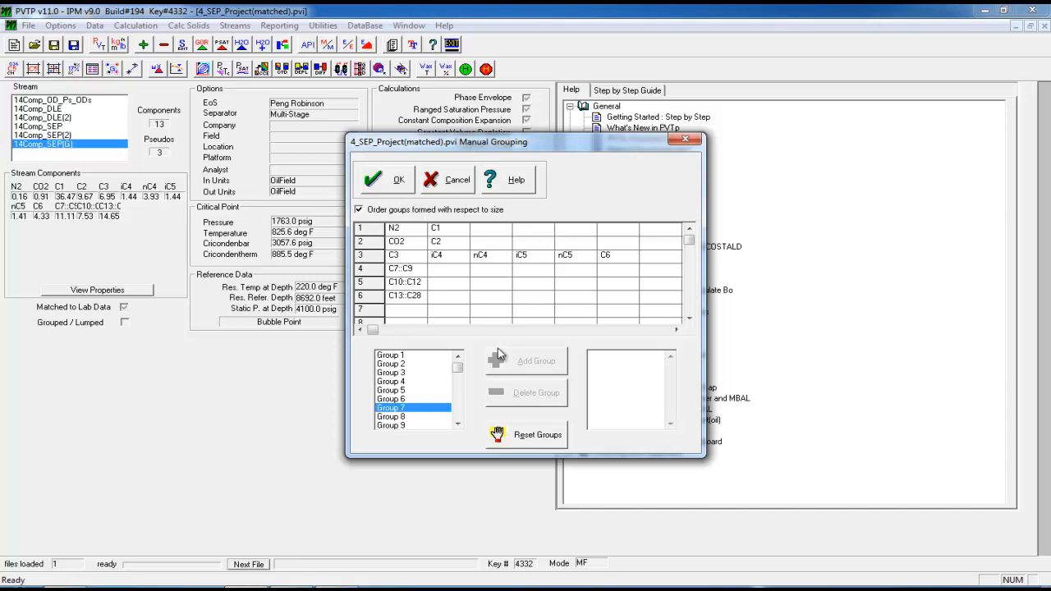
{"action": "left_click", "coordinate": [395, 180]}
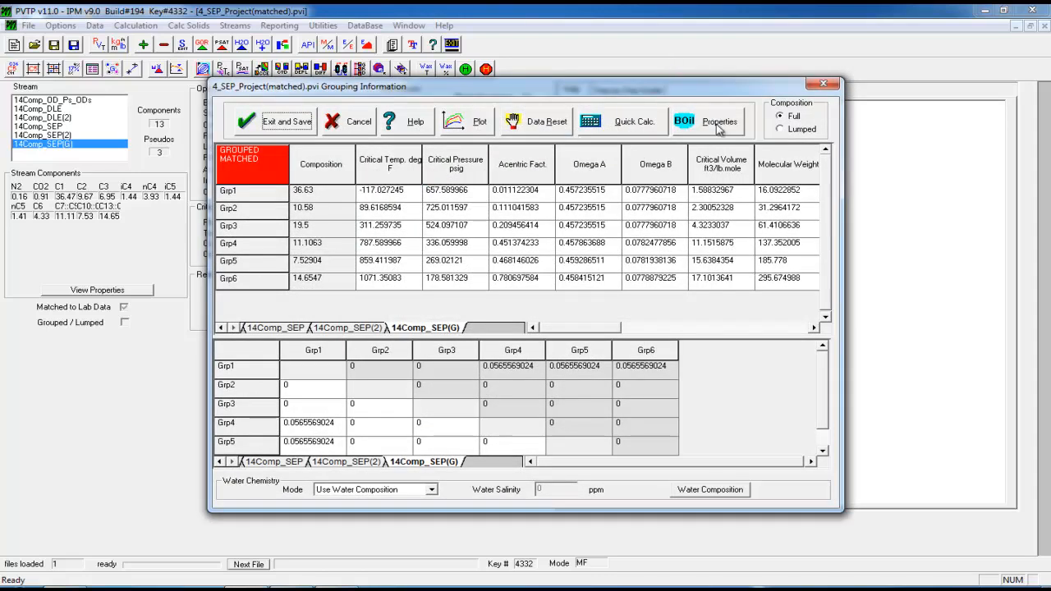
Calculate the grouped stream's phase envelope and plot it alongside 14Comp_SEP(2)
{"action": "left_click", "coordinate": [648, 123]}
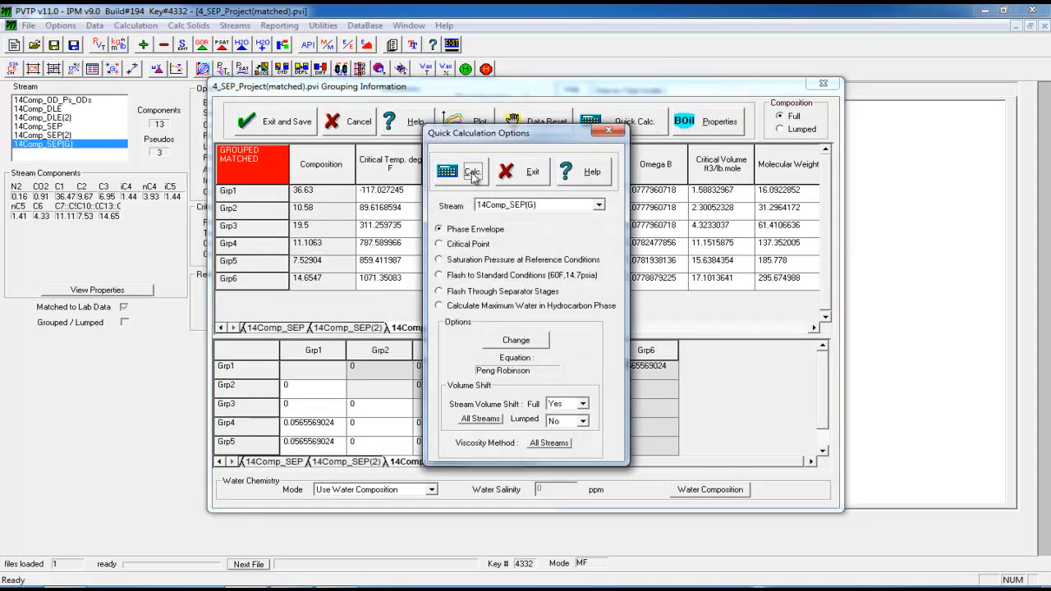
{"action": "left_click", "coordinate": [473, 174]}
{"action": "left_click", "coordinate": [292, 224], "text": "ctrl"}
{"action": "left_click", "coordinate": [346, 154]}
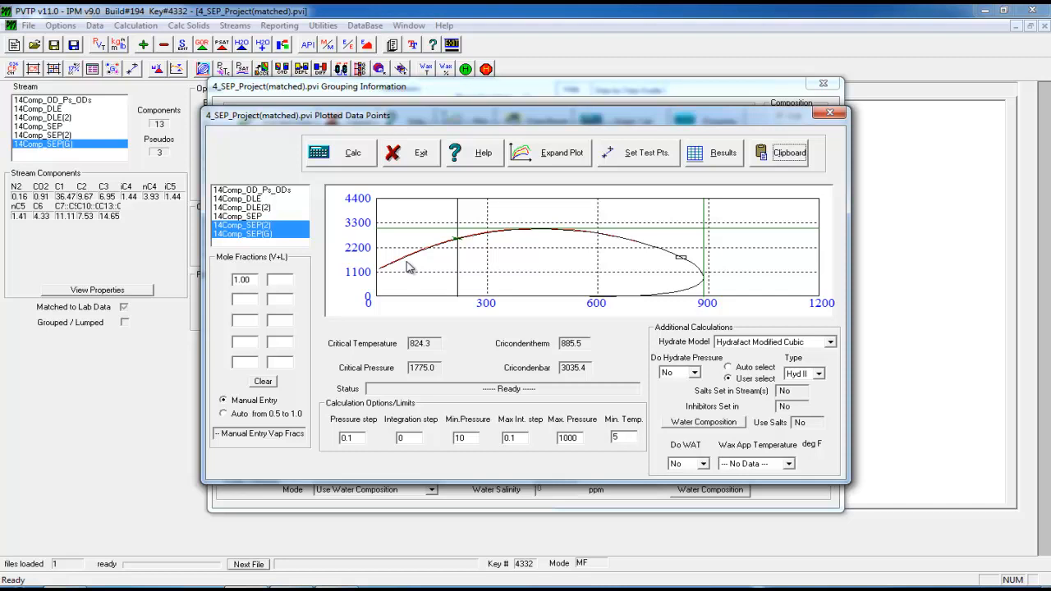
Show only the 14Comp_SEP(2) envelope for comparison, then exit the plot and quick-calculation options
{"action": "left_click", "coordinate": [279, 227]}
{"action": "left_click", "coordinate": [268, 234]}
{"action": "left_click", "coordinate": [267, 225]}
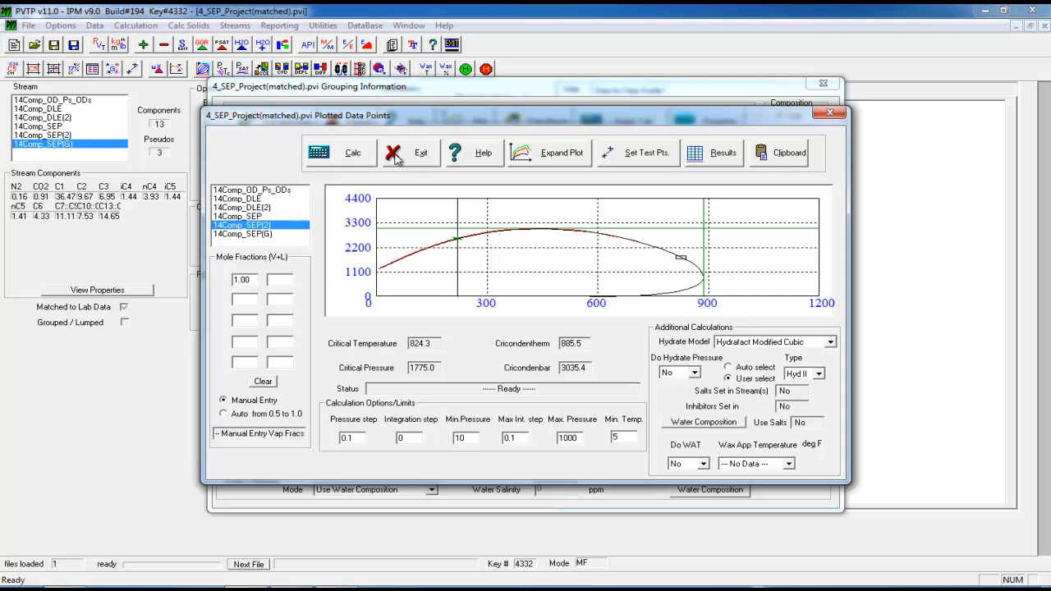
{"action": "left_click", "coordinate": [416, 159]}
{"action": "left_click", "coordinate": [542, 173]}
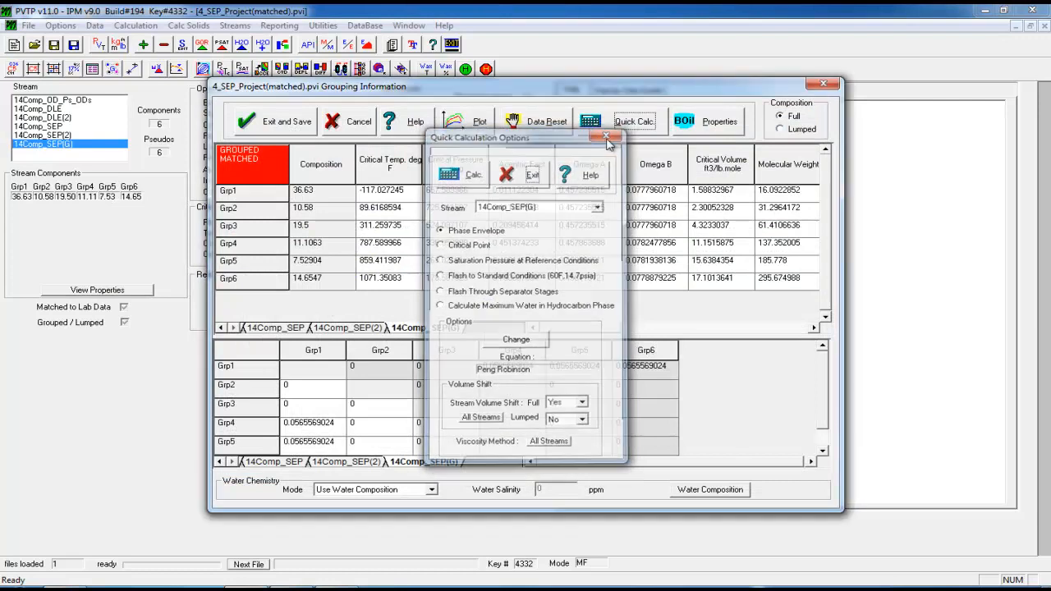
Close Grouping Information and calculate the 220 deg F saturation point: 2618.04 psig, 0.661232 g/cc
{"action": "left_click", "coordinate": [820, 84]}
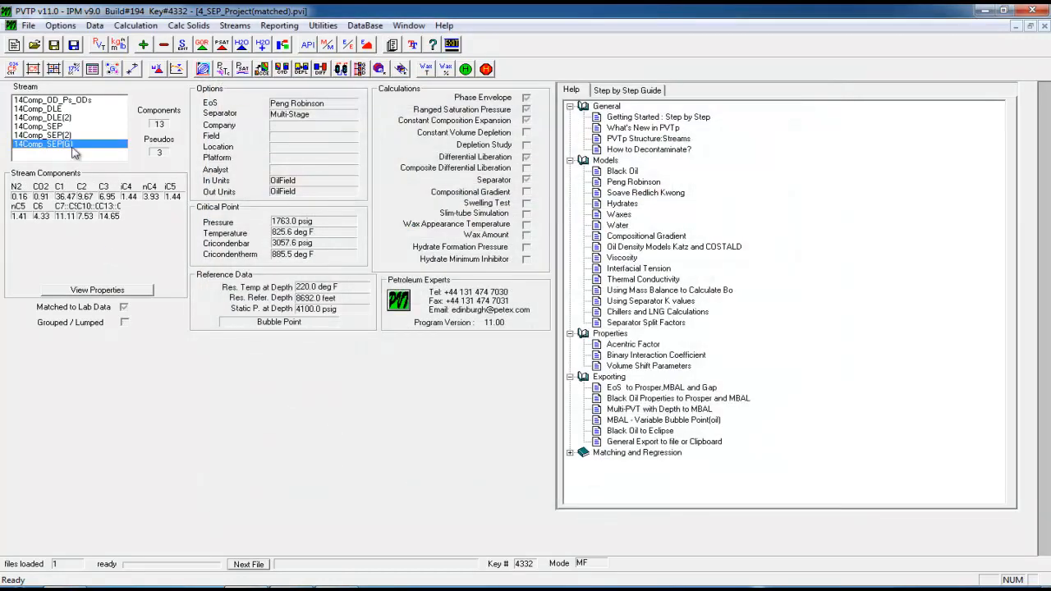
{"action": "left_click", "coordinate": [242, 69]}
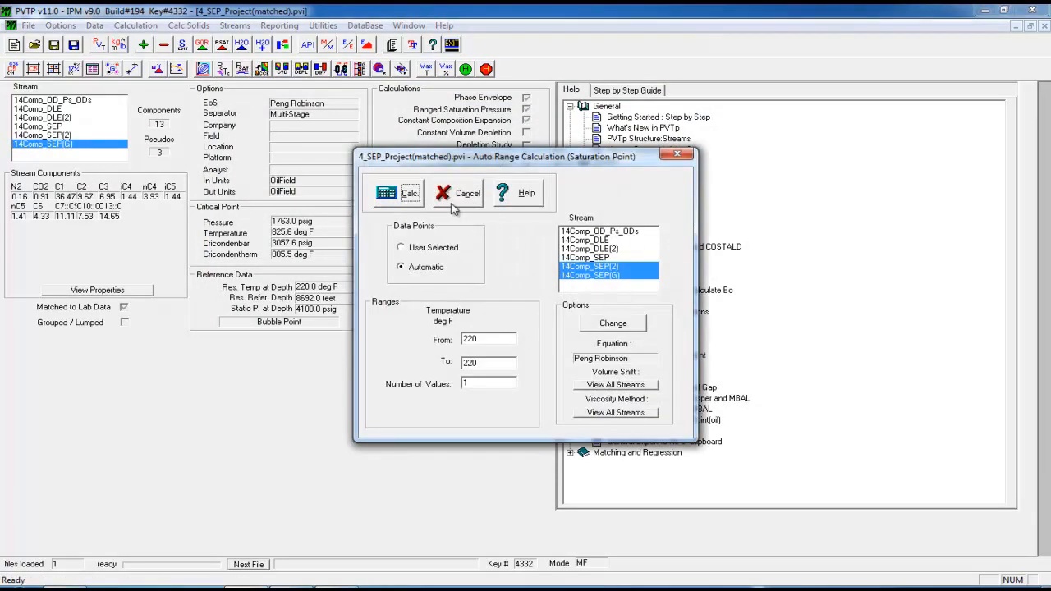
{"action": "left_click", "coordinate": [420, 192]}
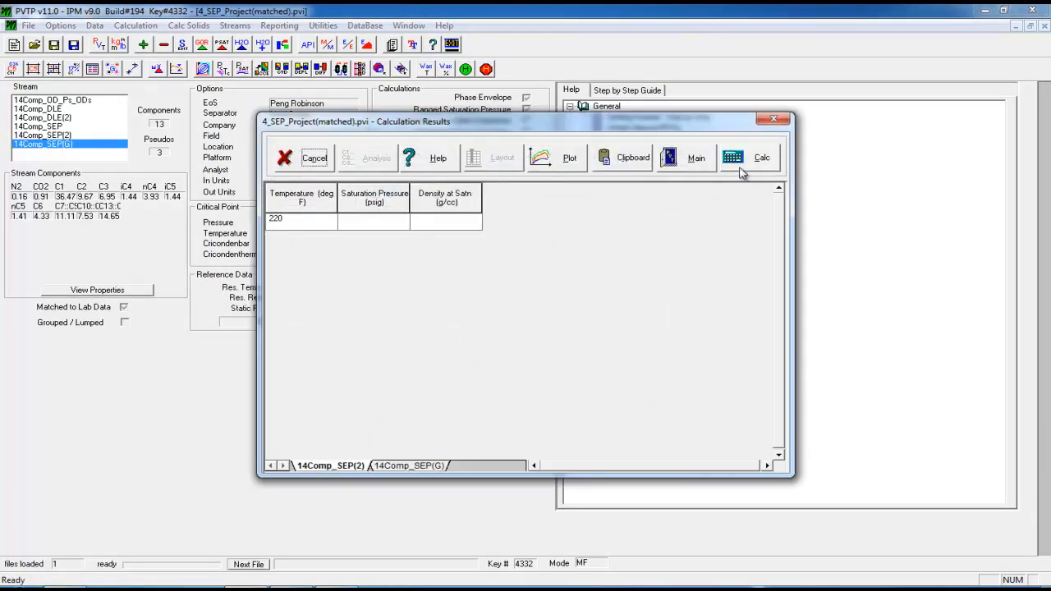
{"action": "left_click", "coordinate": [738, 160]}
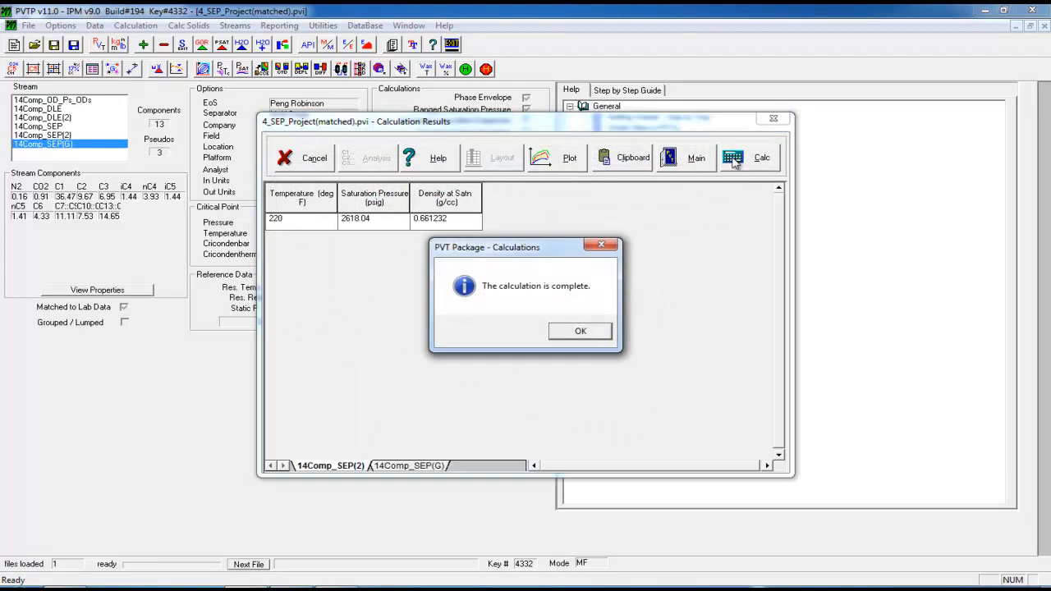
{"action": "left_click", "coordinate": [581, 331]}
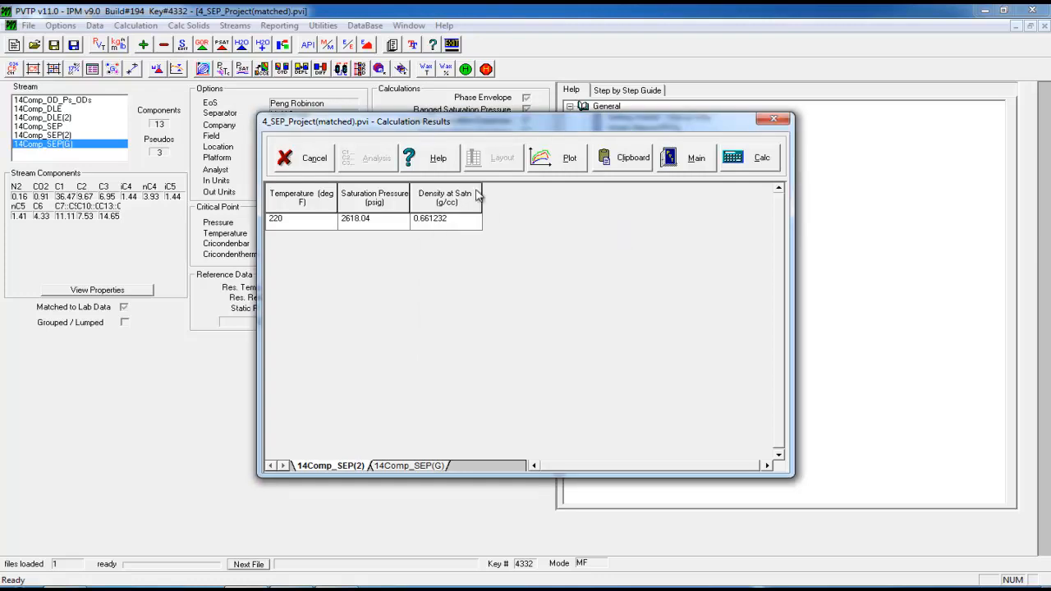
{"action": "left_click", "coordinate": [773, 119]}
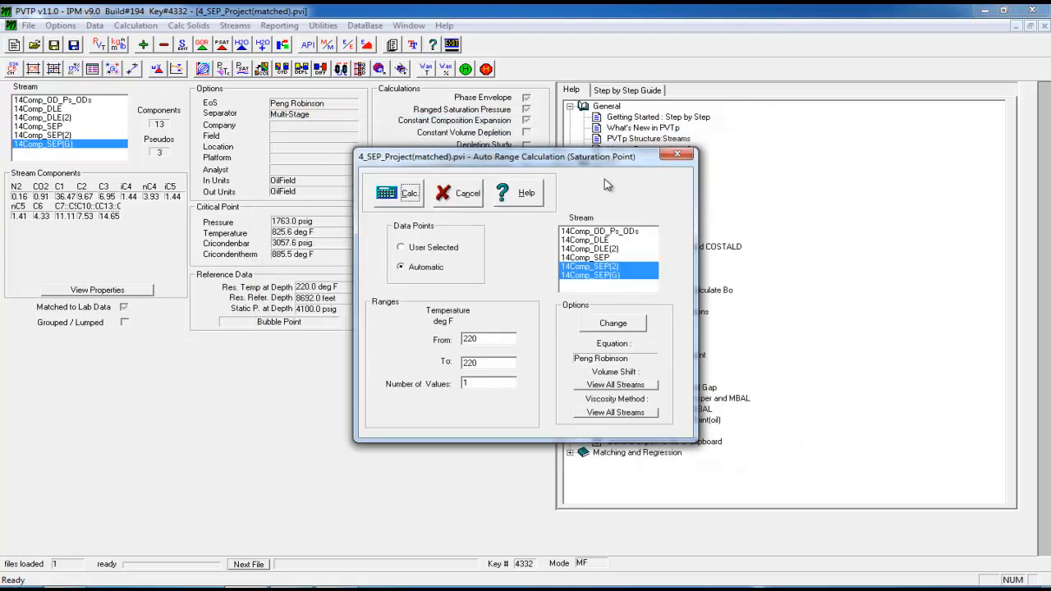
{"action": "left_click", "coordinate": [458, 193]}
Run a CCE at 220 deg F on 14Comp_SEP(G) and plot its relative volume
{"action": "left_click", "coordinate": [262, 69]}
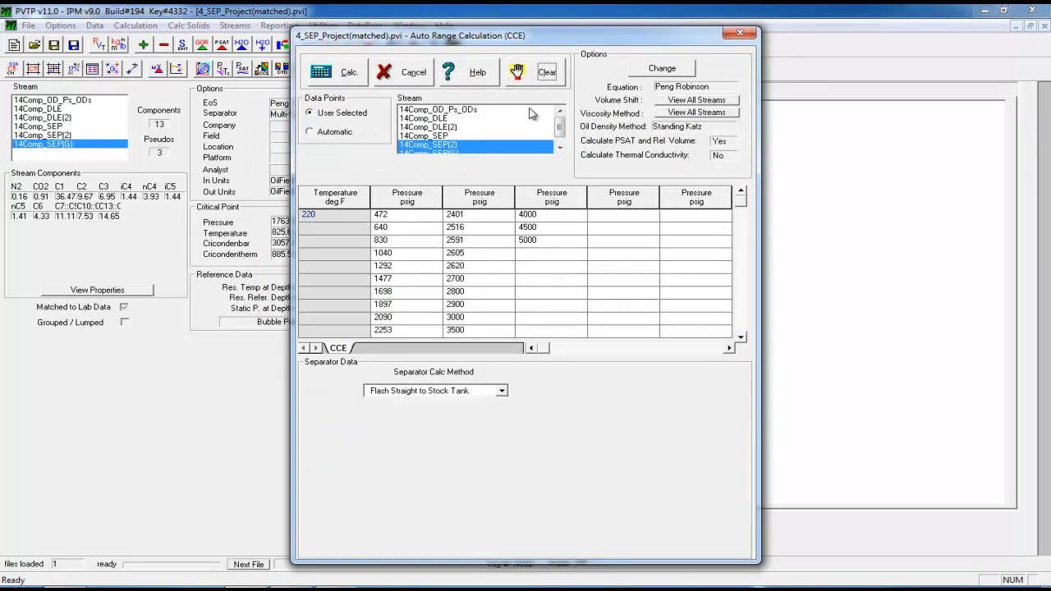
{"action": "left_click", "coordinate": [559, 148]}
{"action": "left_click", "coordinate": [525, 146]}
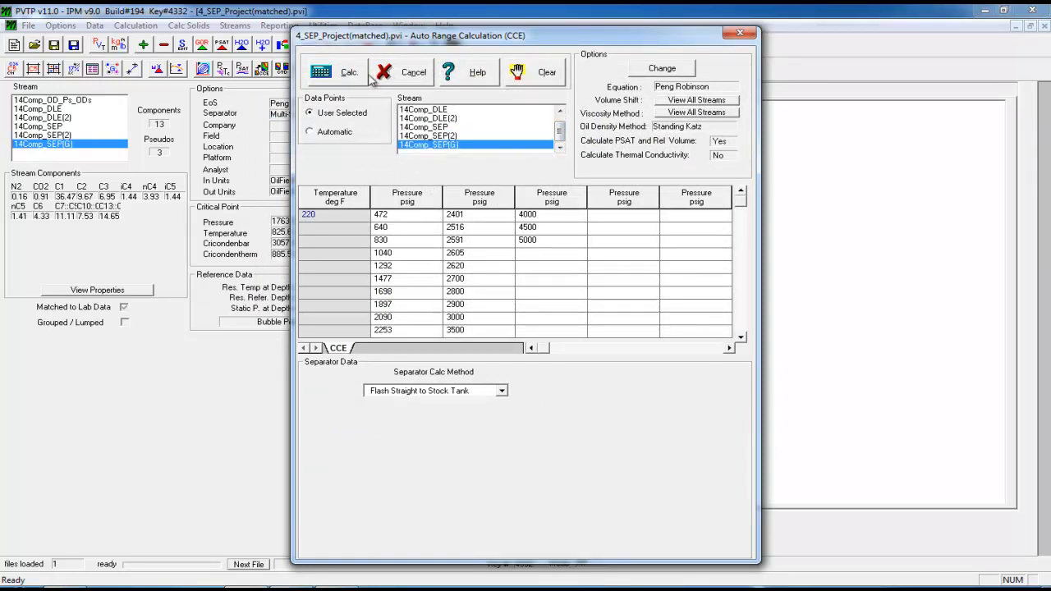
{"action": "left_click", "coordinate": [337, 72]}
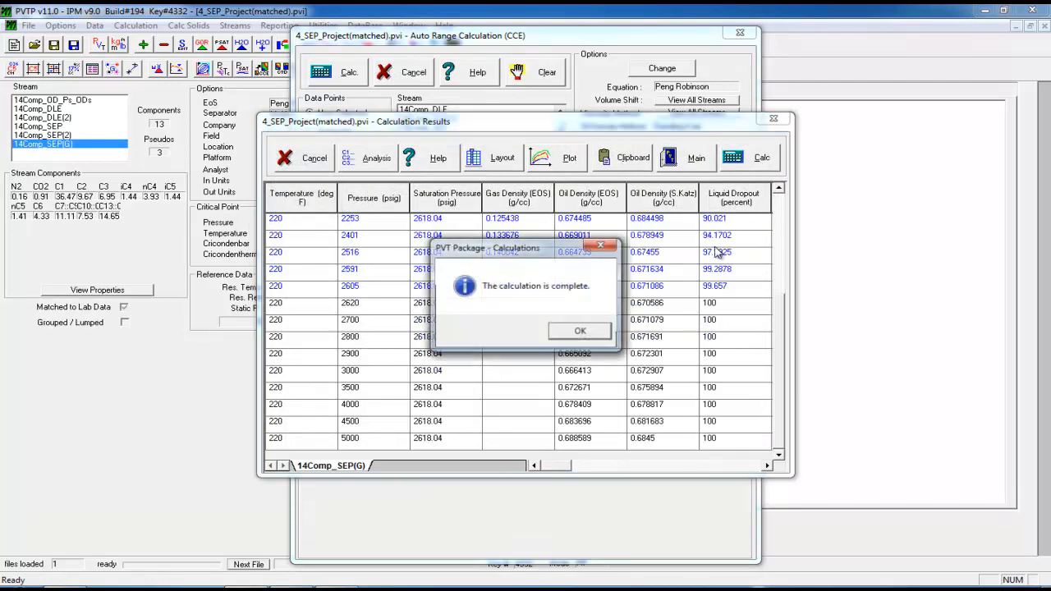
{"action": "left_click", "coordinate": [585, 330]}
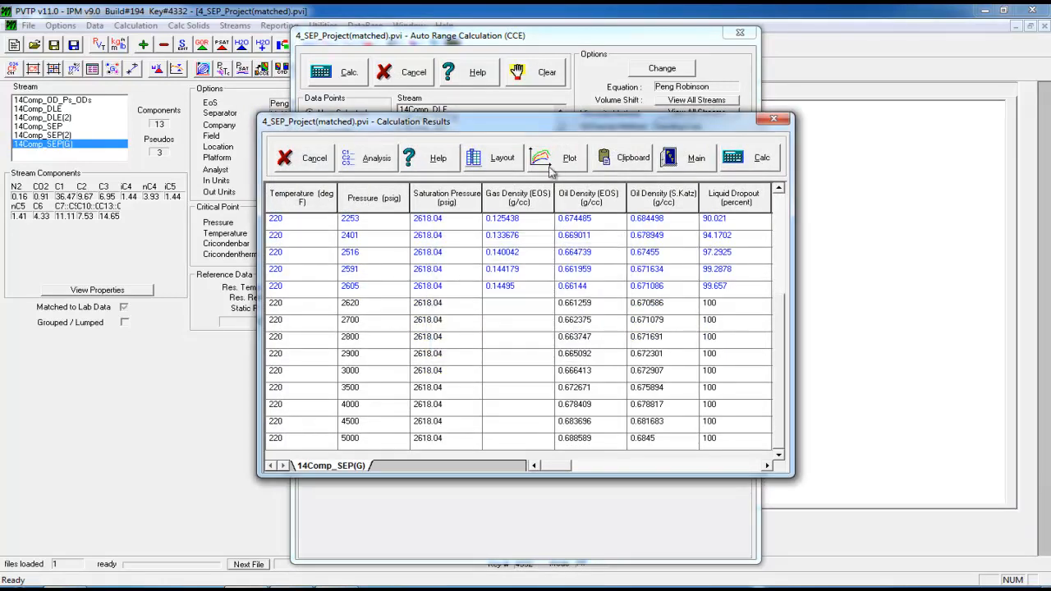
{"action": "left_click", "coordinate": [550, 170]}
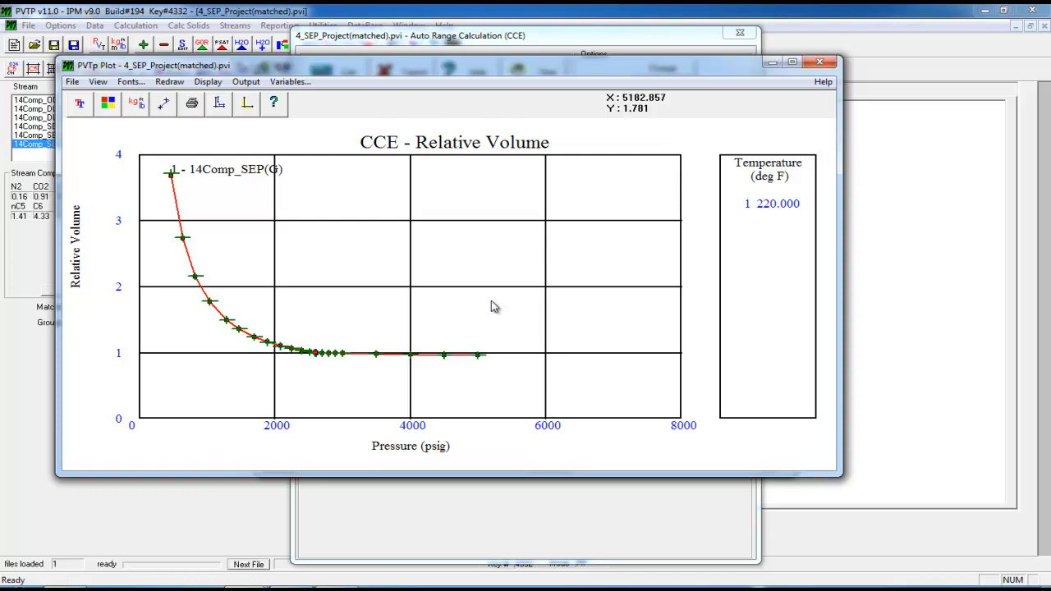
Close the relative volume plot, the CCE results and the CCE setup windows
{"action": "left_click", "coordinate": [819, 62]}
{"action": "left_click", "coordinate": [772, 119]}
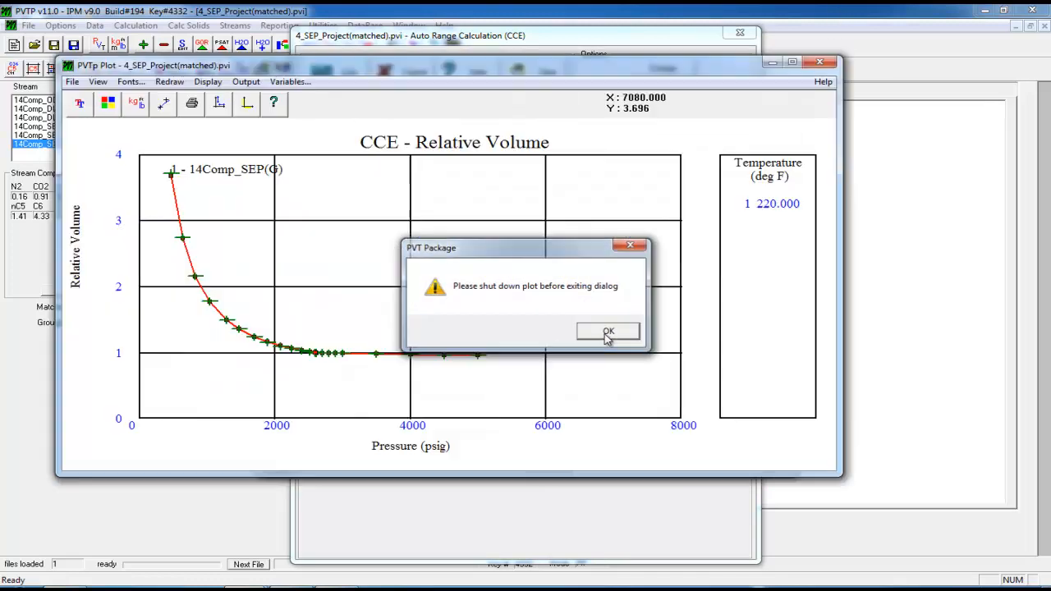
{"action": "left_click", "coordinate": [608, 333]}
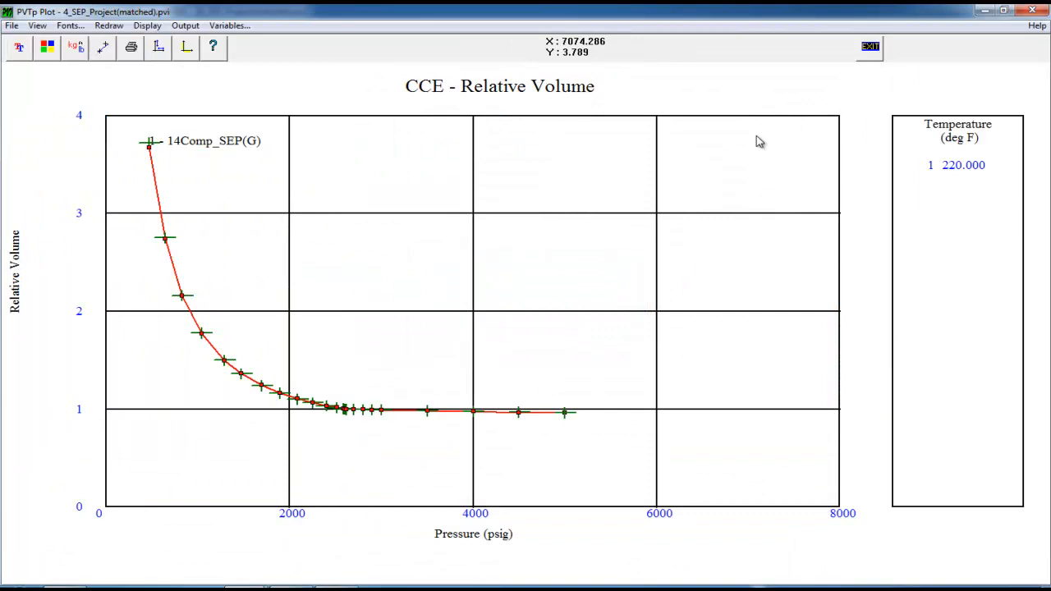
{"action": "left_click", "coordinate": [1031, 10]}
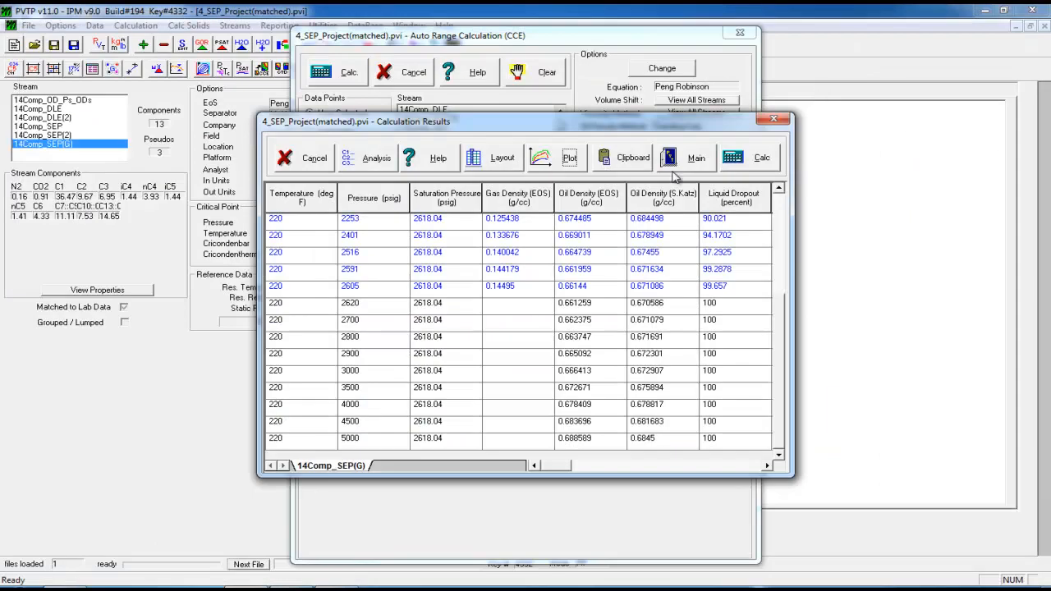
{"action": "left_click", "coordinate": [773, 119]}
{"action": "left_click", "coordinate": [739, 33]}
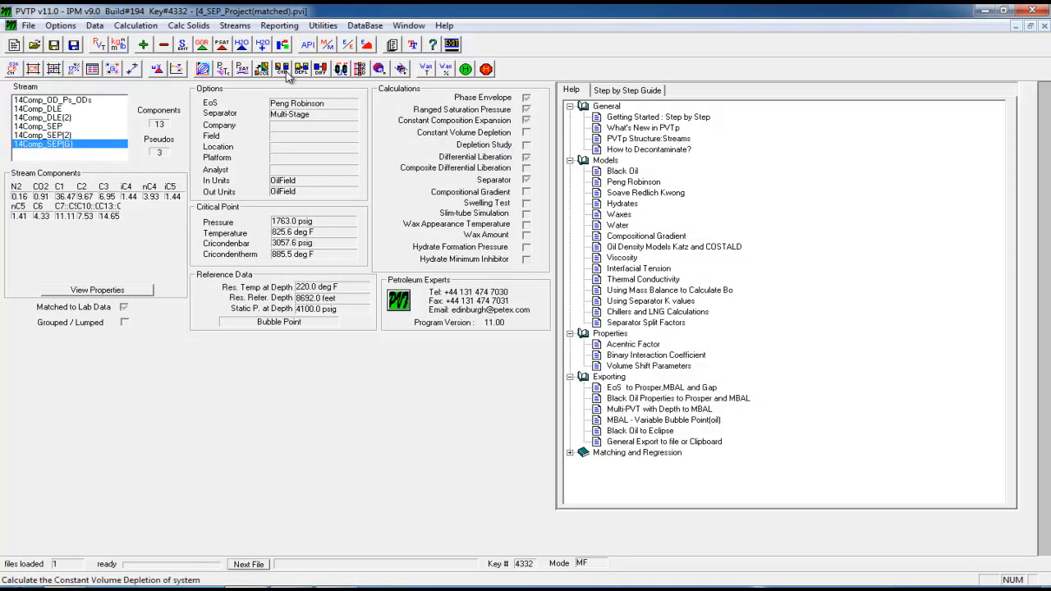
Run differential liberation at 220 deg F for 14Comp_SEP(G) and plot gas-oil ratio versus pressure
{"action": "left_click", "coordinate": [320, 72]}
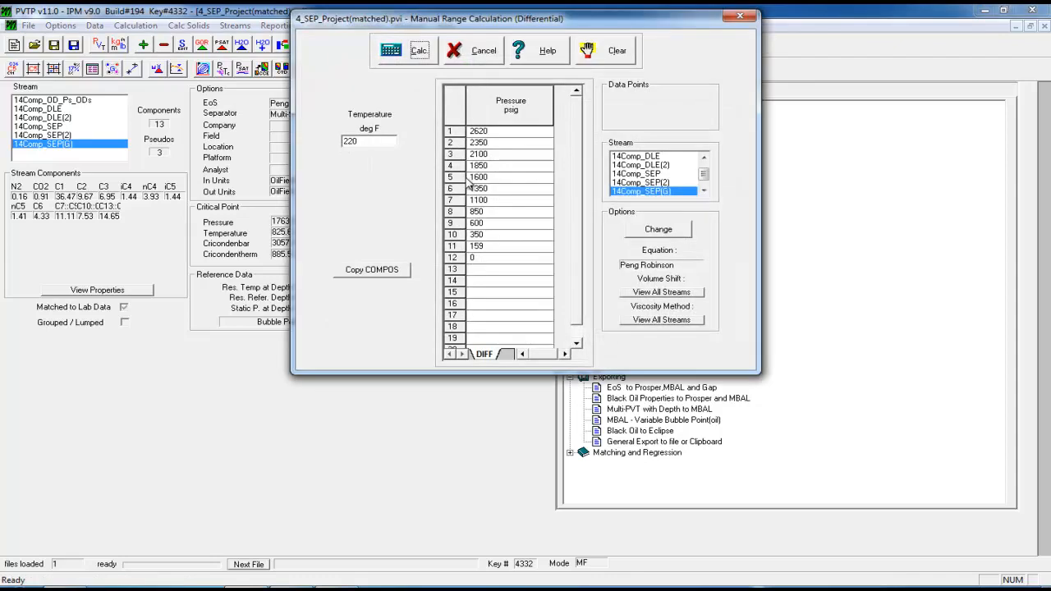
{"action": "left_click", "coordinate": [417, 55]}
{"action": "left_click", "coordinate": [743, 57]}
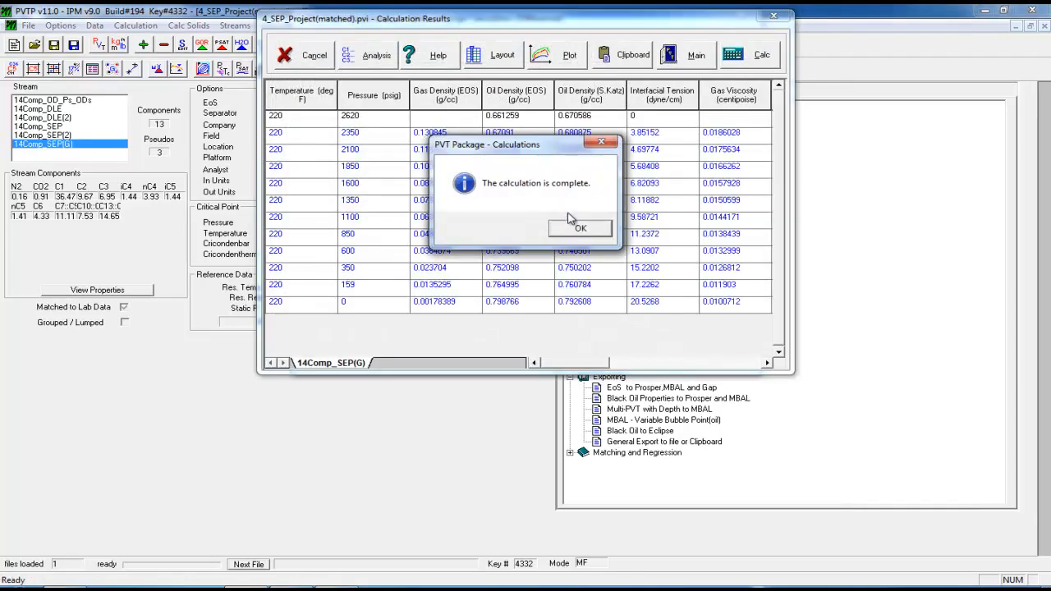
{"action": "left_click", "coordinate": [563, 231]}
{"action": "left_click", "coordinate": [567, 54]}
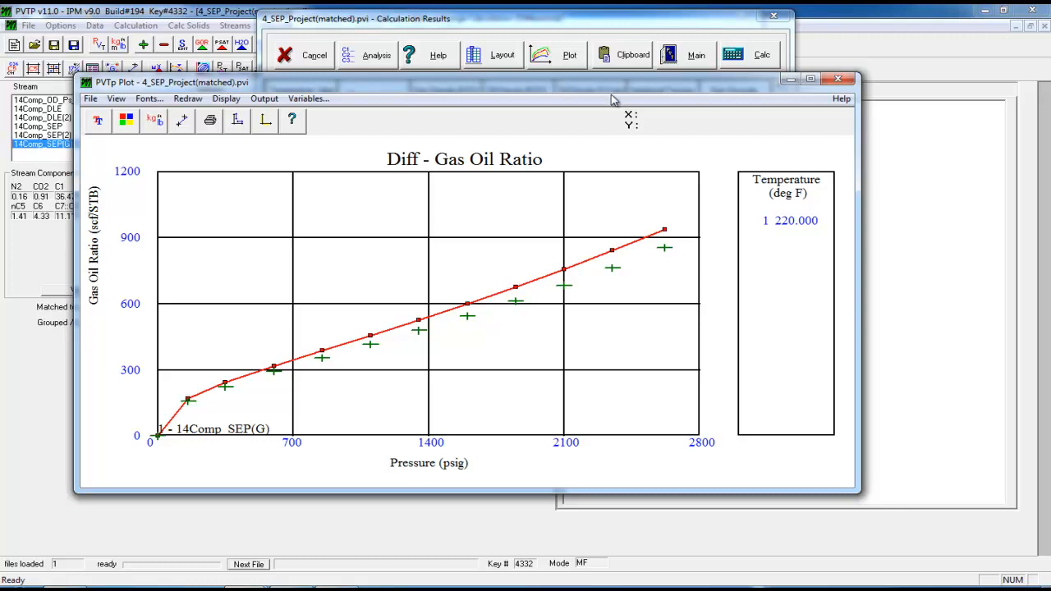
Switch the plot to Oil FVF versus pressure, then close the plot and results
{"action": "left_click", "coordinate": [310, 98]}
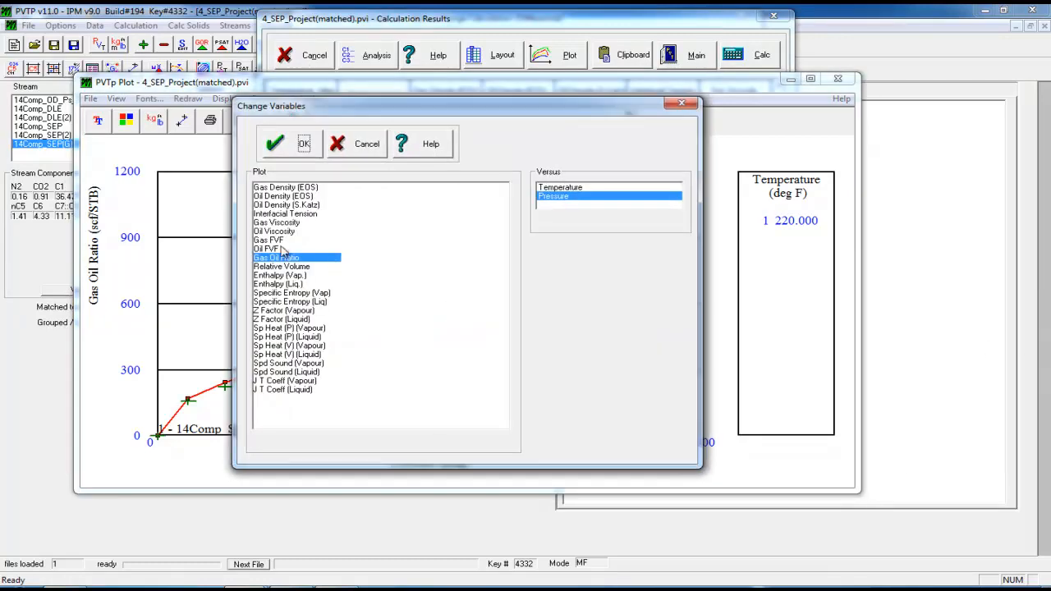
{"action": "left_click", "coordinate": [275, 248]}
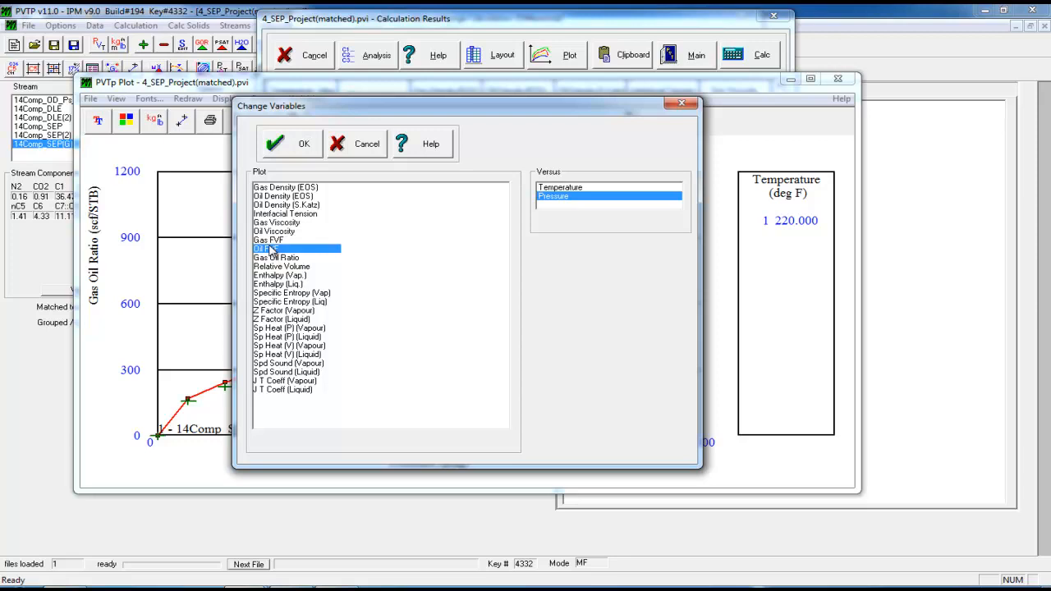
{"action": "left_click", "coordinate": [289, 143]}
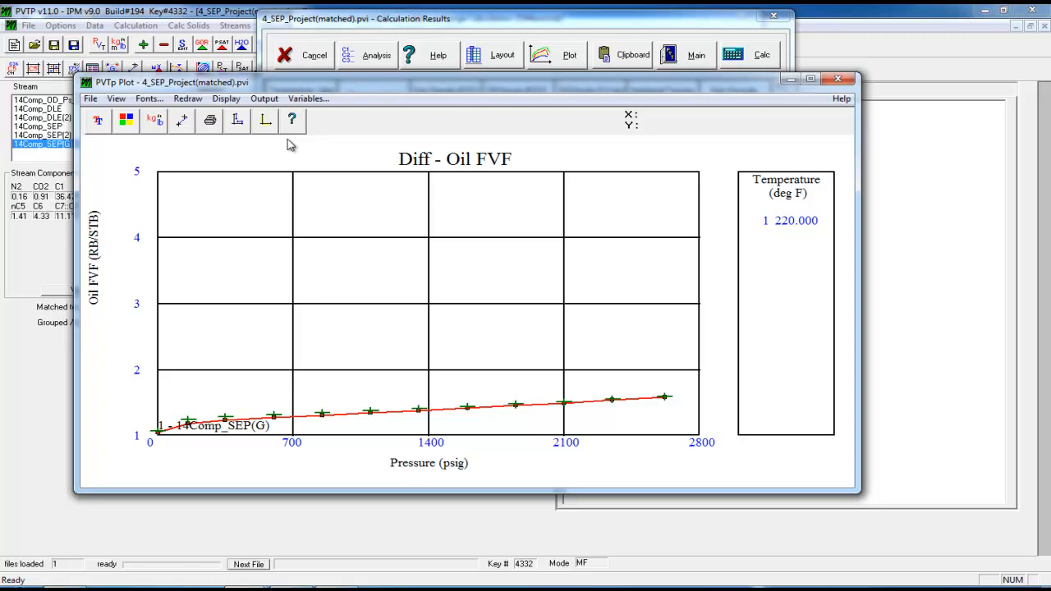
{"action": "left_click", "coordinate": [837, 80]}
{"action": "left_click", "coordinate": [696, 55]}
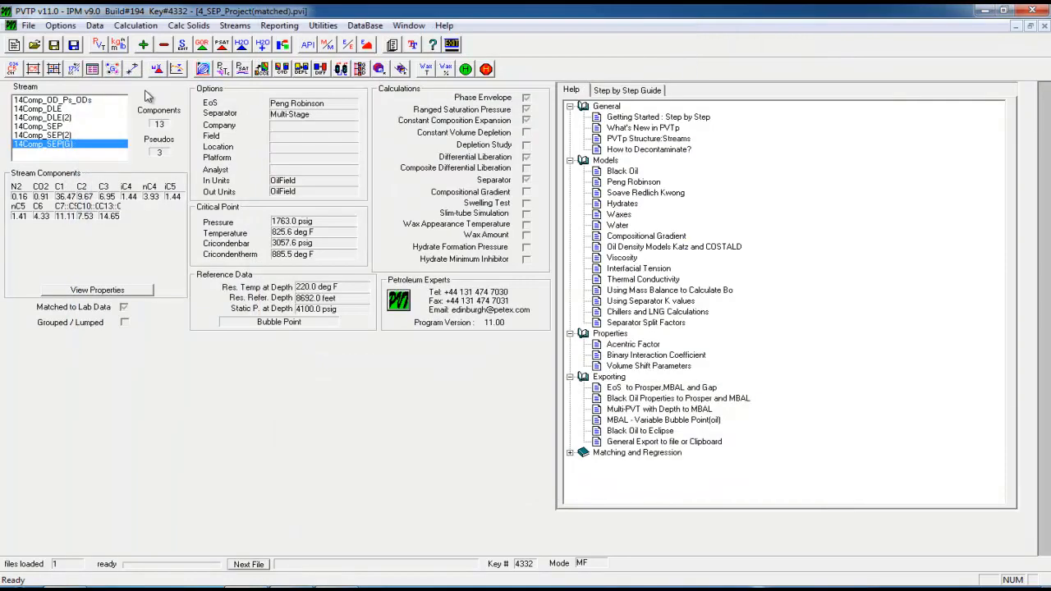
{"action": "left_click", "coordinate": [92, 69]}
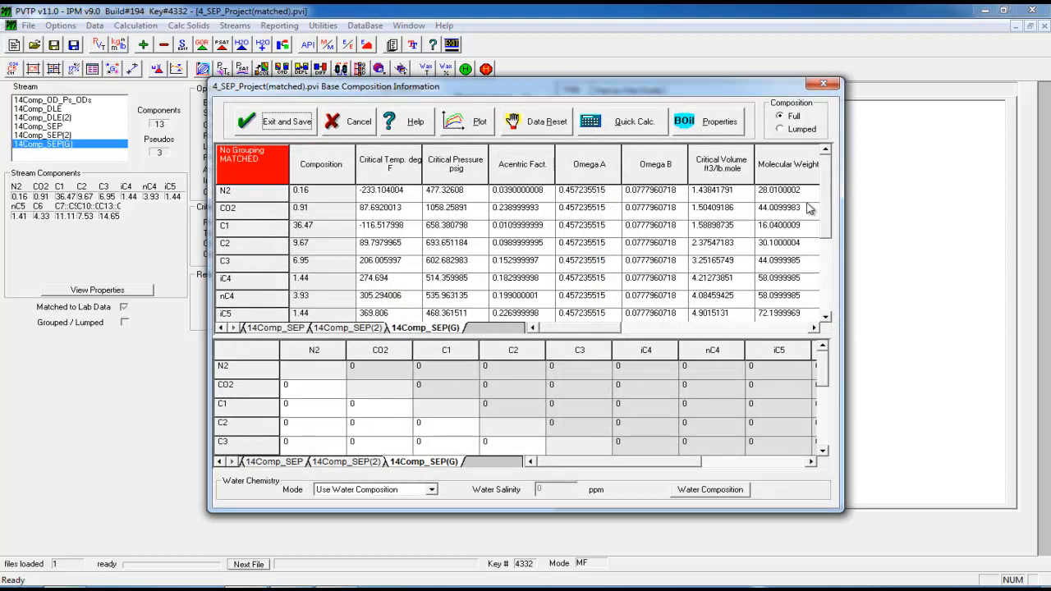
{"action": "left_click_drag", "start_coordinate": [826, 208], "coordinate": [827, 249]}
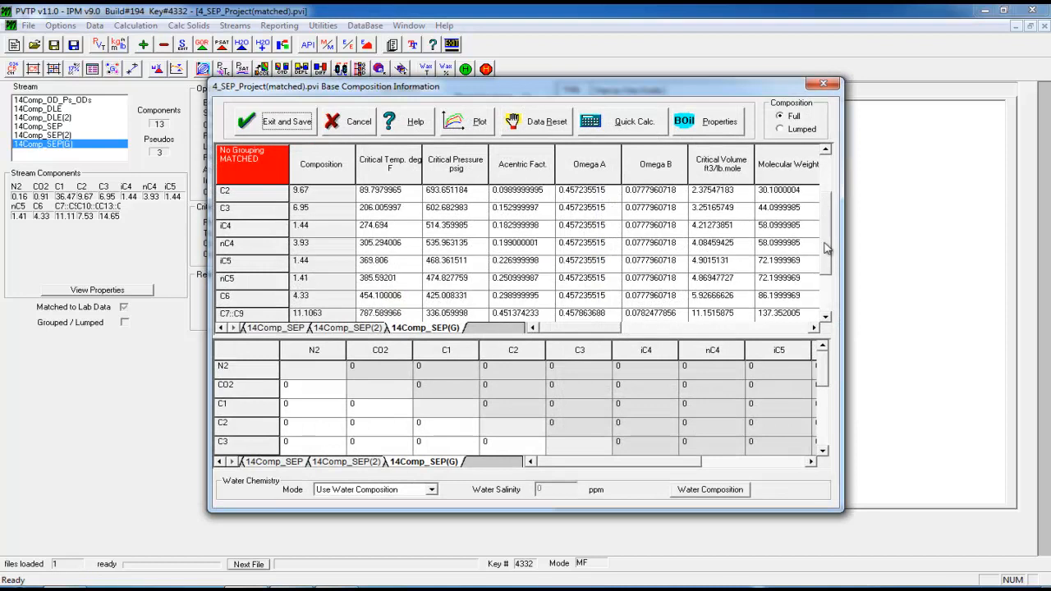
{"action": "left_click", "coordinate": [821, 83]}
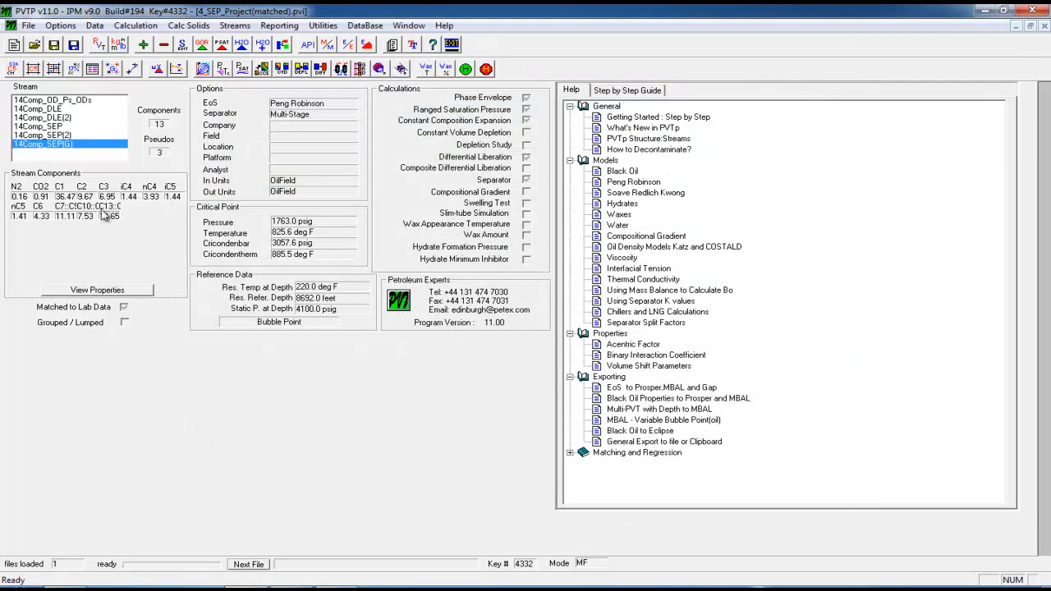
Start manual grouping and create groups of N2 with C1 and CO2 with C2
{"action": "left_click", "coordinate": [114, 70]}
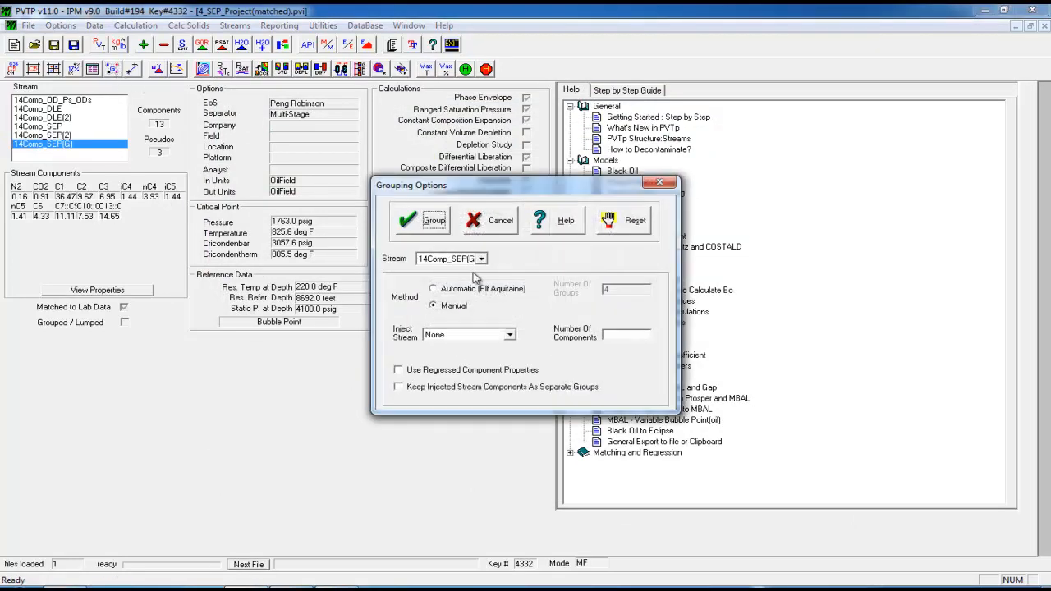
{"action": "left_click", "coordinate": [433, 234]}
{"action": "left_click_drag", "start_coordinate": [600, 356], "coordinate": [607, 371]}
{"action": "left_click", "coordinate": [593, 363]}
{"action": "left_click", "coordinate": [597, 373]}
{"action": "left_click", "coordinate": [538, 362]}
{"action": "left_click", "coordinate": [596, 355]}
{"action": "left_click", "coordinate": [597, 363]}
{"action": "left_click", "coordinate": [550, 362]}
Create group 3 from C3, iC4, nC4, iC5, nC5 and C6
{"action": "left_click", "coordinate": [599, 357]}
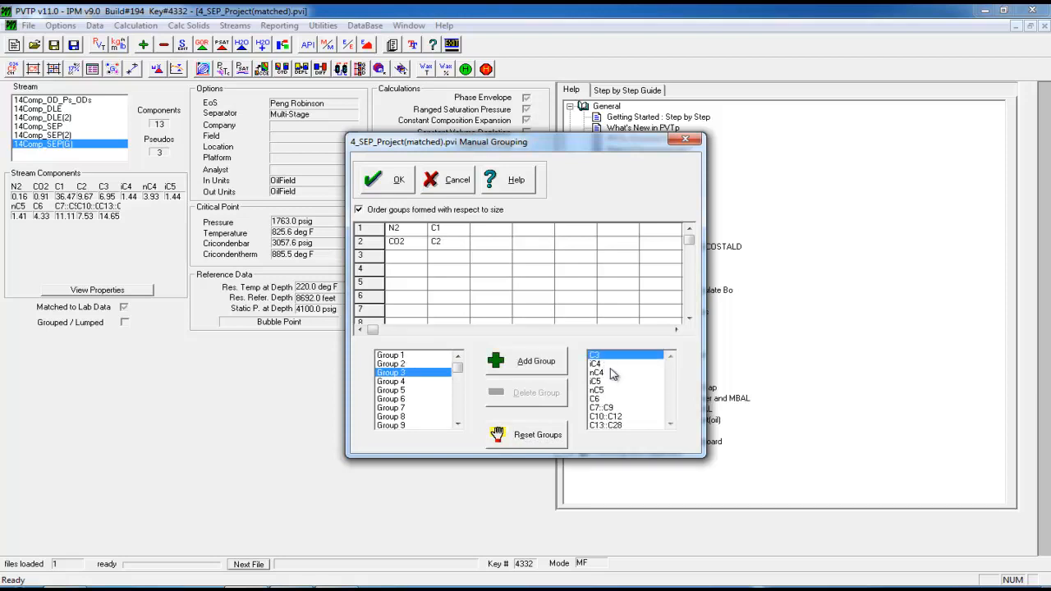
{"action": "left_click", "coordinate": [600, 365]}
{"action": "left_click", "coordinate": [600, 373]}
{"action": "left_click", "coordinate": [600, 382]}
{"action": "left_click", "coordinate": [600, 390]}
{"action": "left_click", "coordinate": [599, 399]}
{"action": "left_click", "coordinate": [538, 362]}
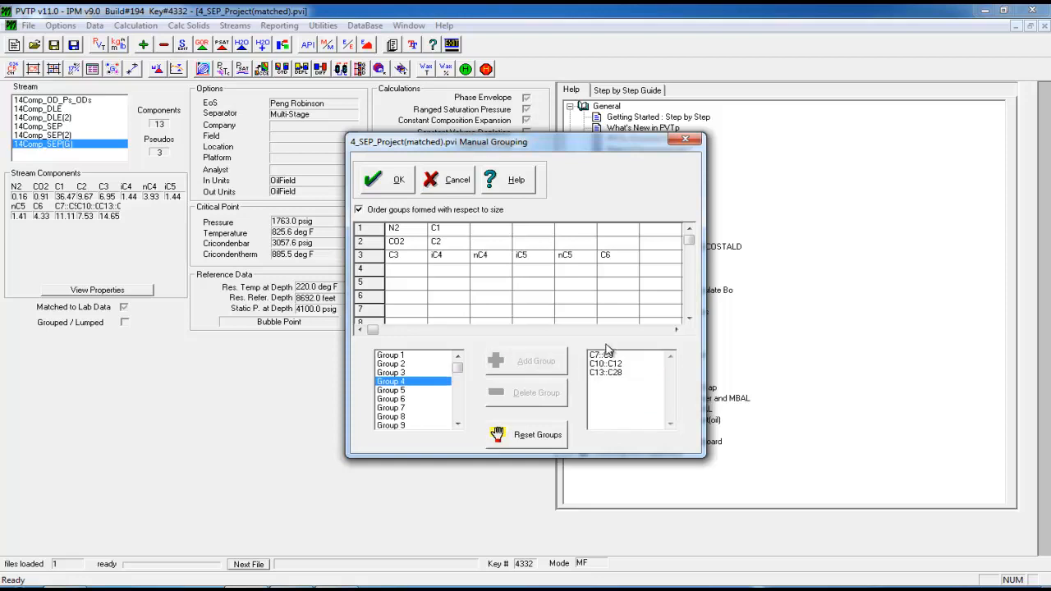
Add C7::C9, C10::C12 and C13::C28 as groups 4–6, confirm, and save the six-component stream
{"action": "left_click", "coordinate": [609, 355]}
{"action": "left_click", "coordinate": [538, 362]}
{"action": "left_click", "coordinate": [603, 355]}
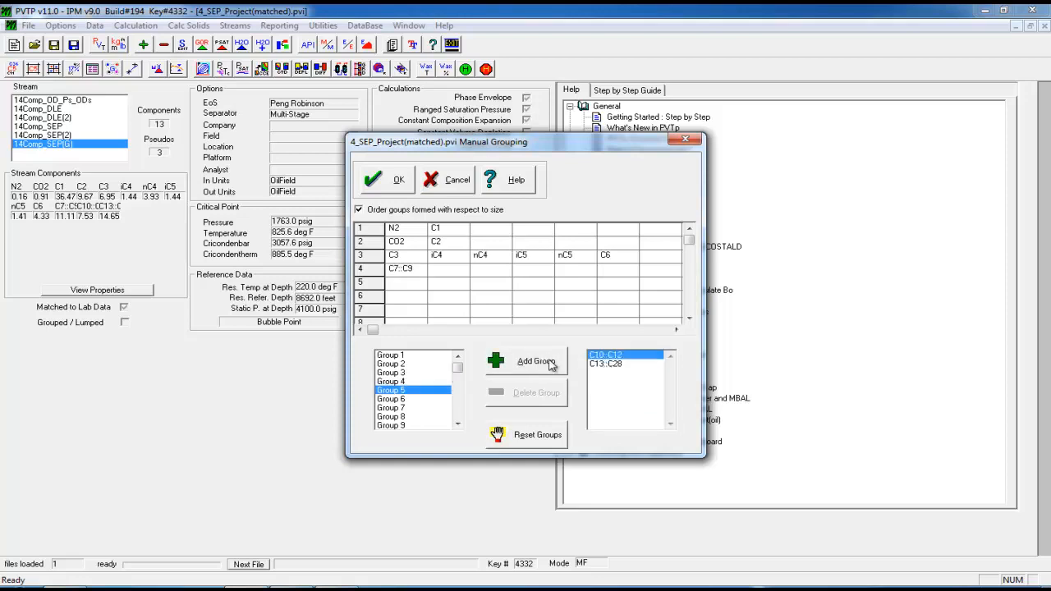
{"action": "left_click", "coordinate": [536, 361]}
{"action": "left_click", "coordinate": [604, 354]}
{"action": "left_click", "coordinate": [555, 372]}
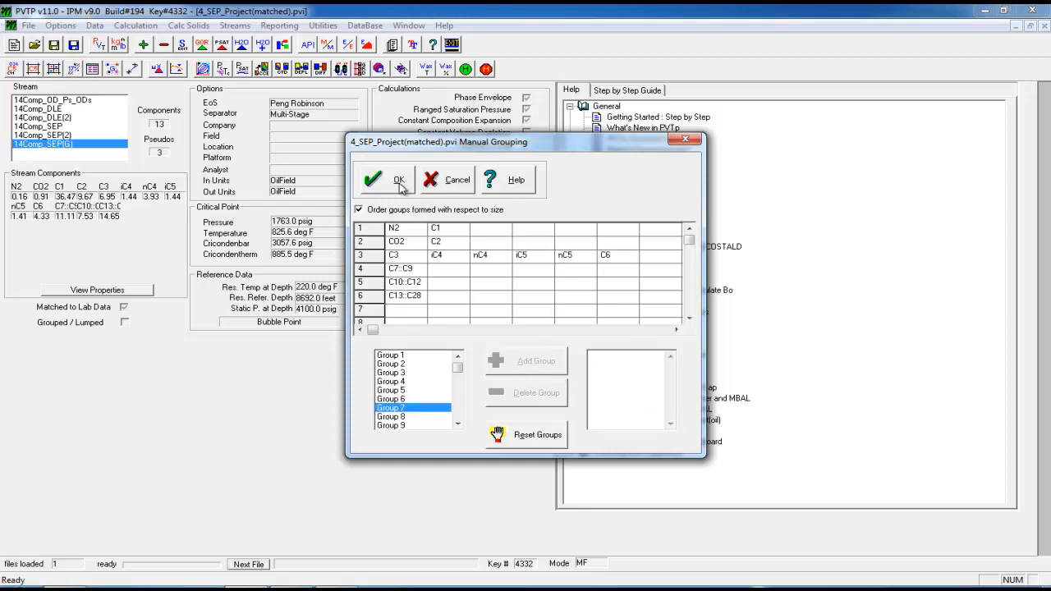
{"action": "left_click", "coordinate": [400, 186]}
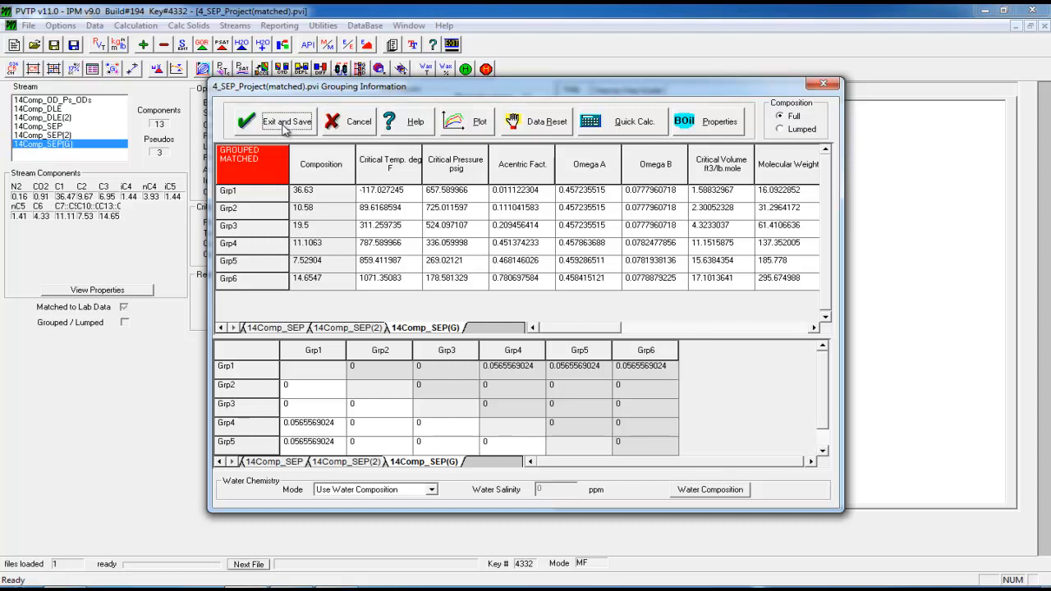
{"action": "left_click", "coordinate": [288, 125]}
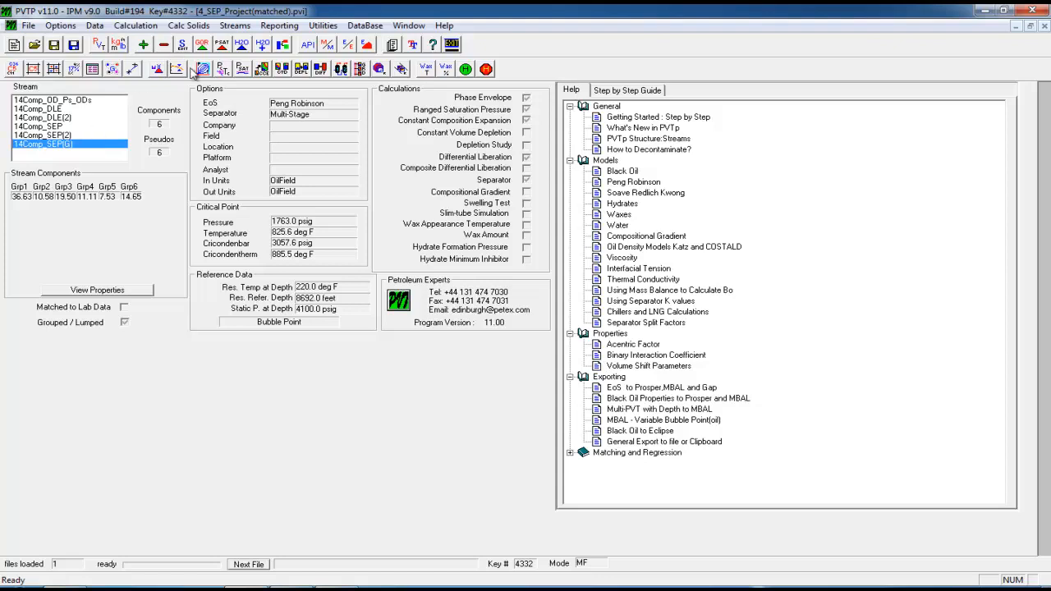
Calculate phase envelopes for 14Comp_SEP(G) and 14Comp_SEP(2), giving a critical point of 1775.0 psig at 824.3 deg F
{"action": "left_click", "coordinate": [202, 69]}
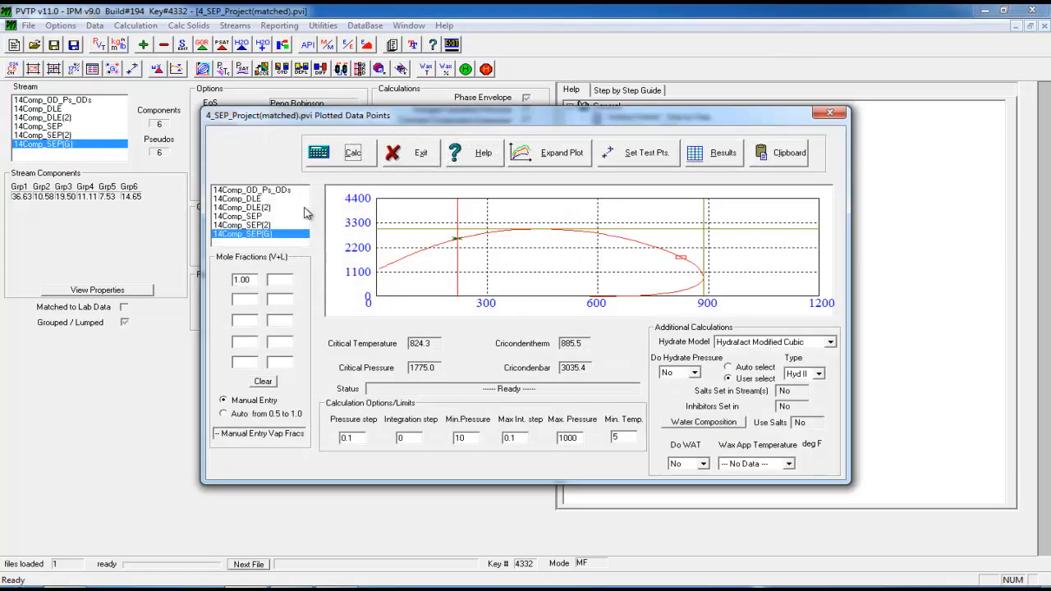
{"action": "left_click", "coordinate": [249, 225], "text": "ctrl"}
{"action": "left_click", "coordinate": [346, 158]}
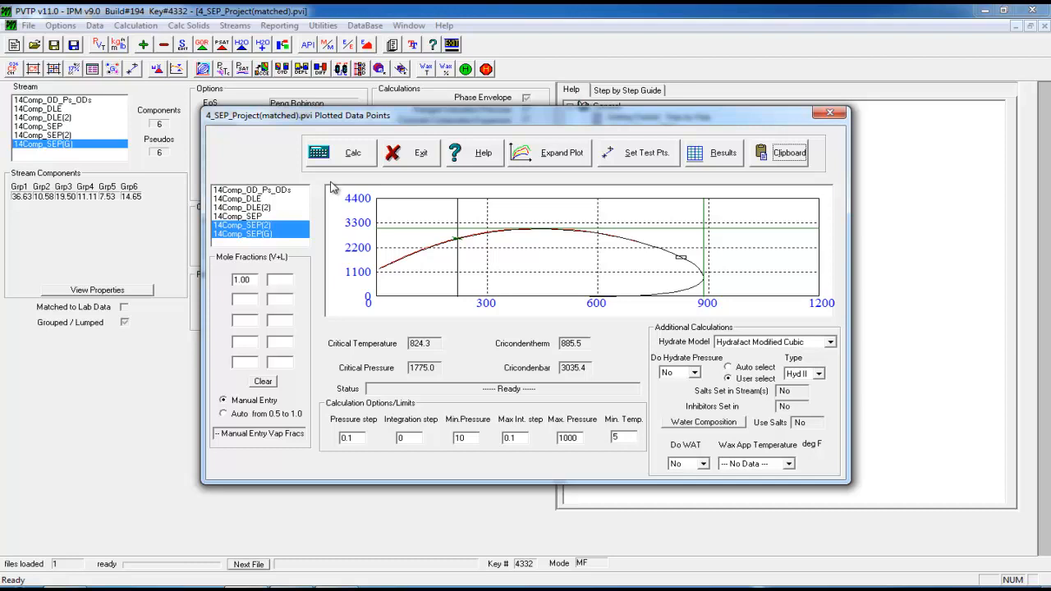
{"action": "left_click", "coordinate": [415, 153]}
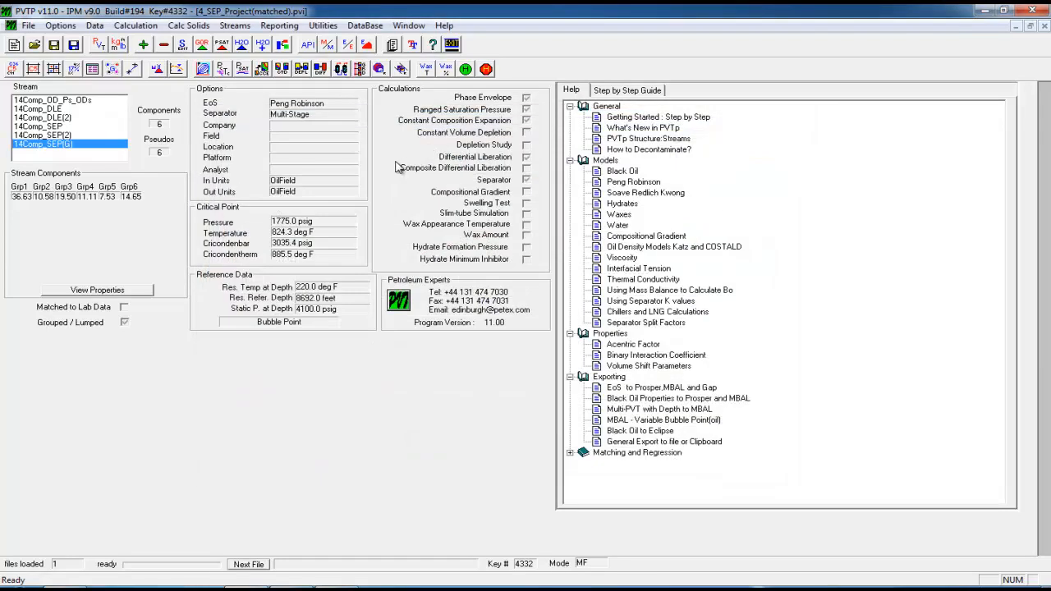